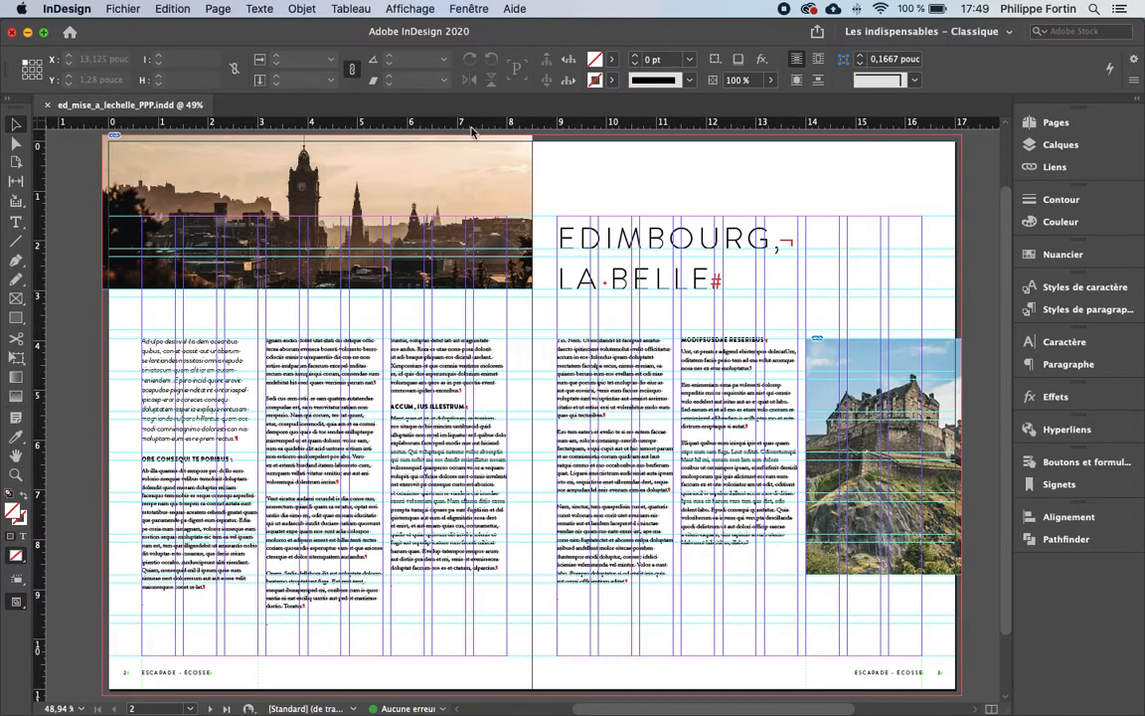
# Select the cityscape photo inside its frame on page 2 and examine its link information.
pyautogui.click(330, 206)
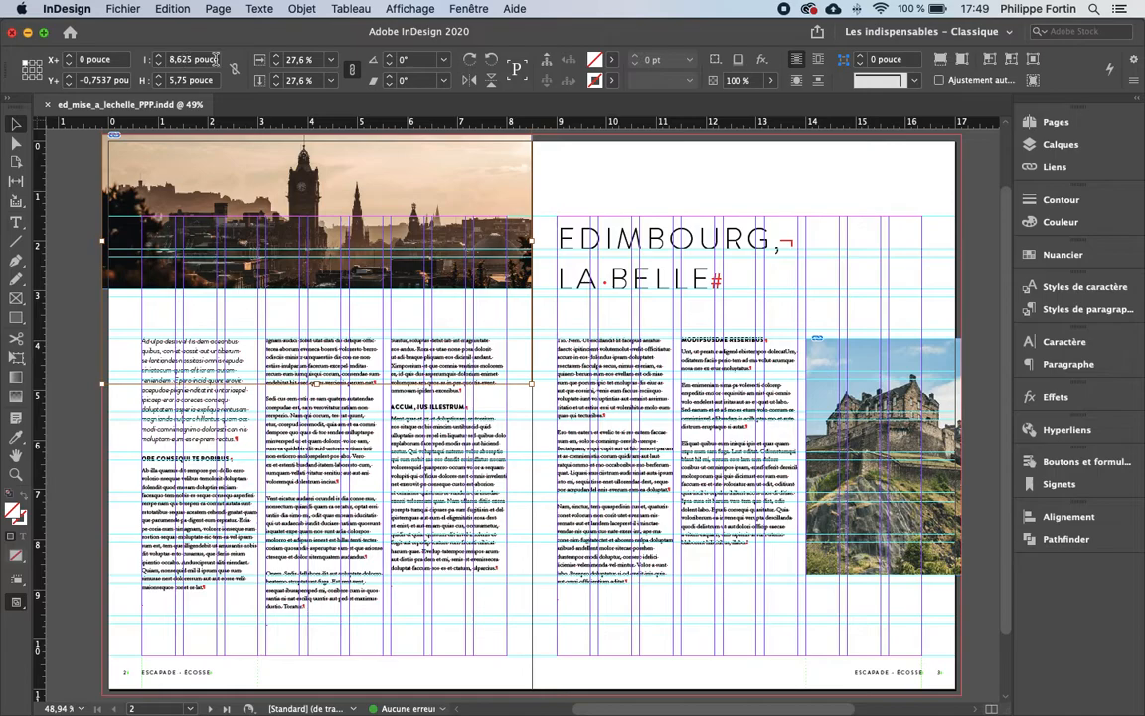
pyautogui.click(543, 188)
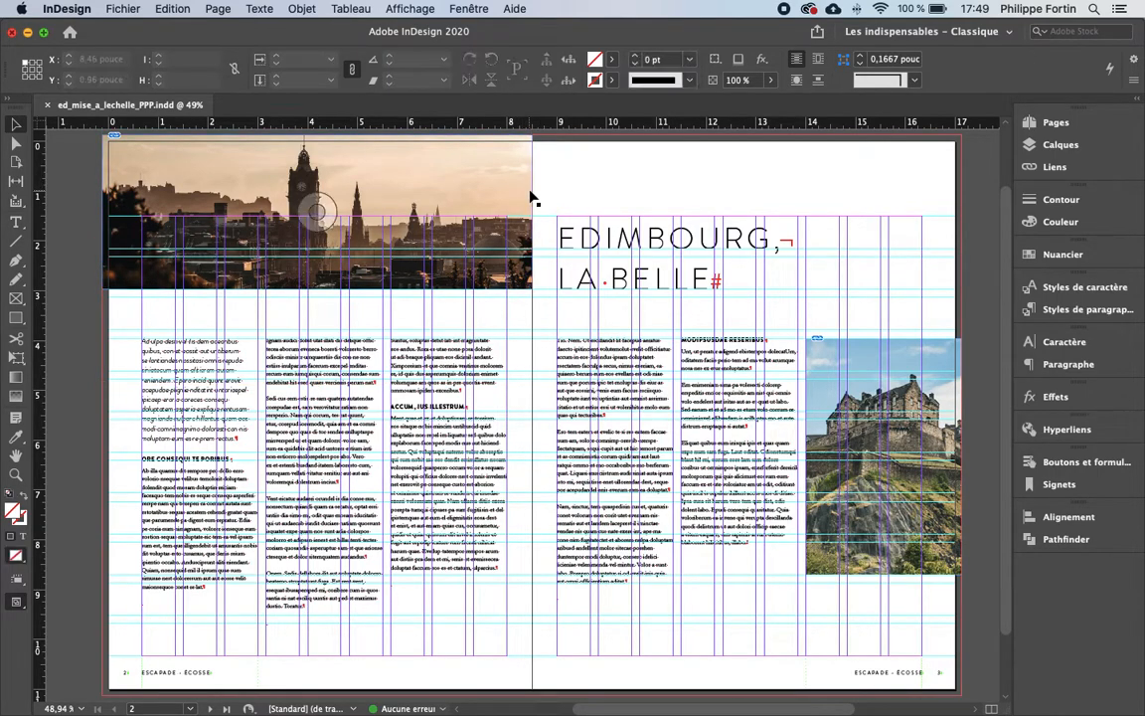
pyautogui.click(309, 205)
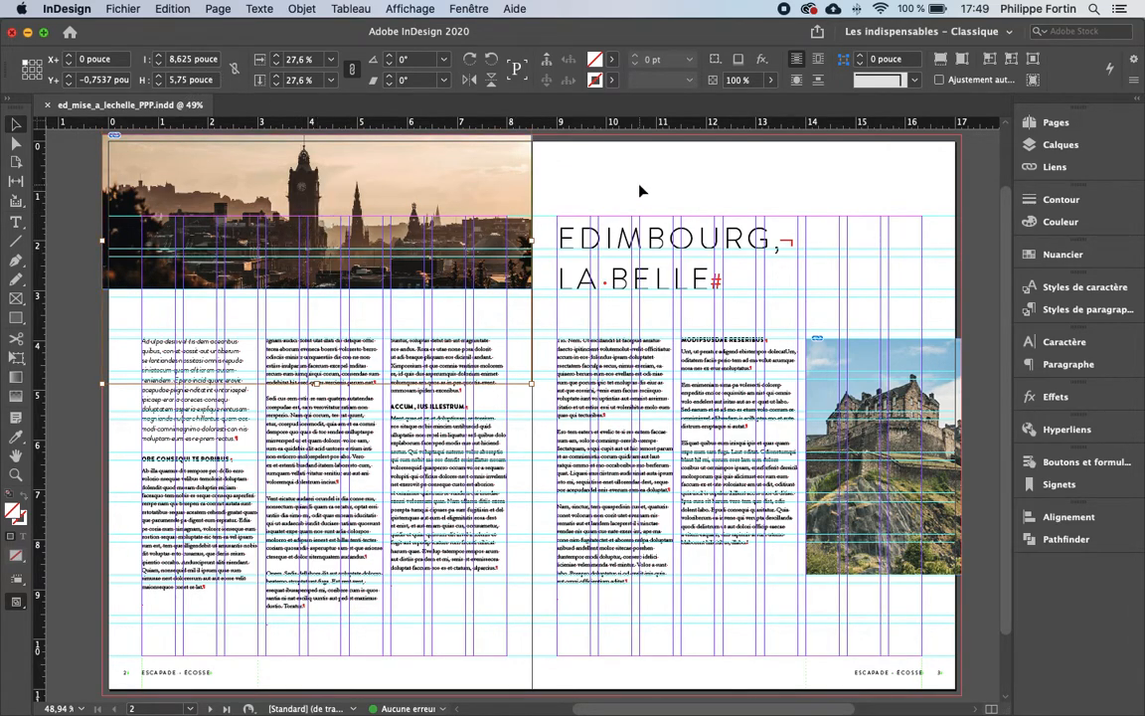
pyautogui.click(1039, 167)
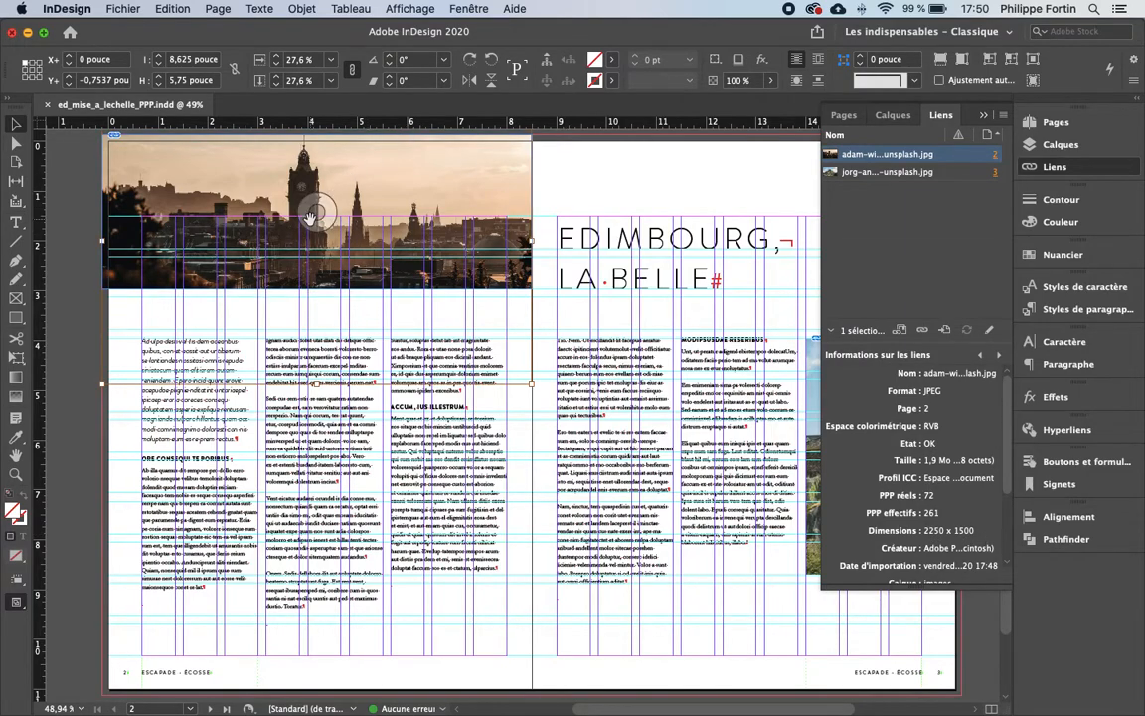
# Switch to Photoshop and convert the cityscape photo's colour mode to CMYK (Couleurs CMJN).
pyautogui.click(506, 682)
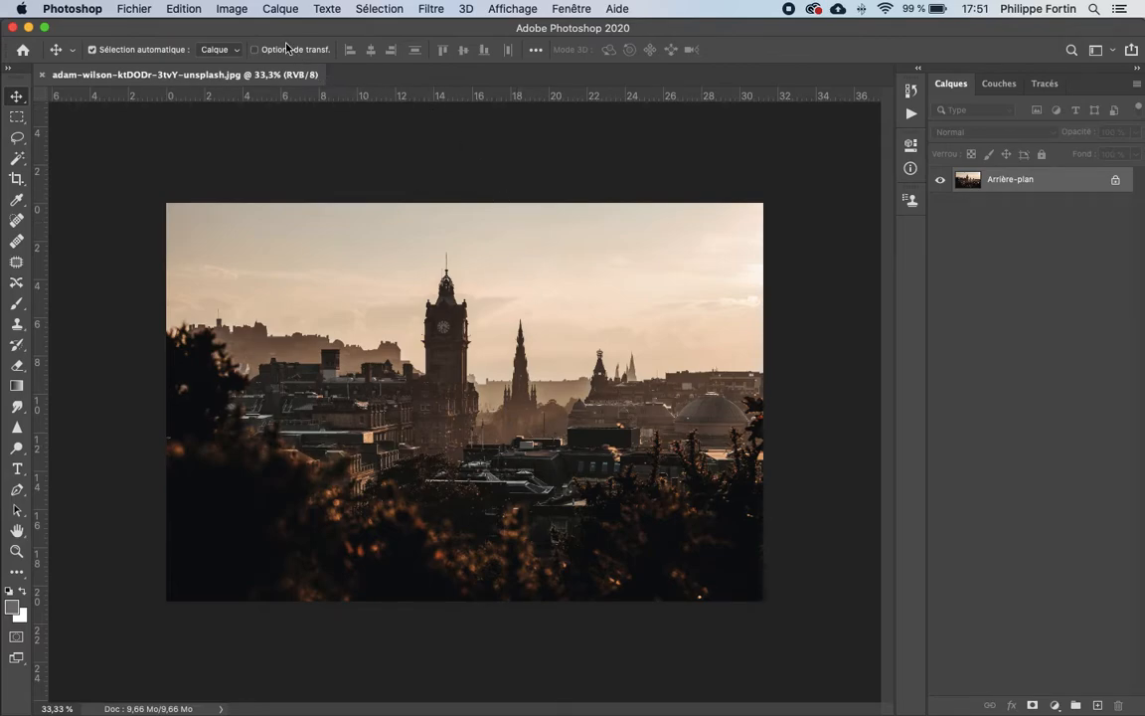
pyautogui.click(246, 8)
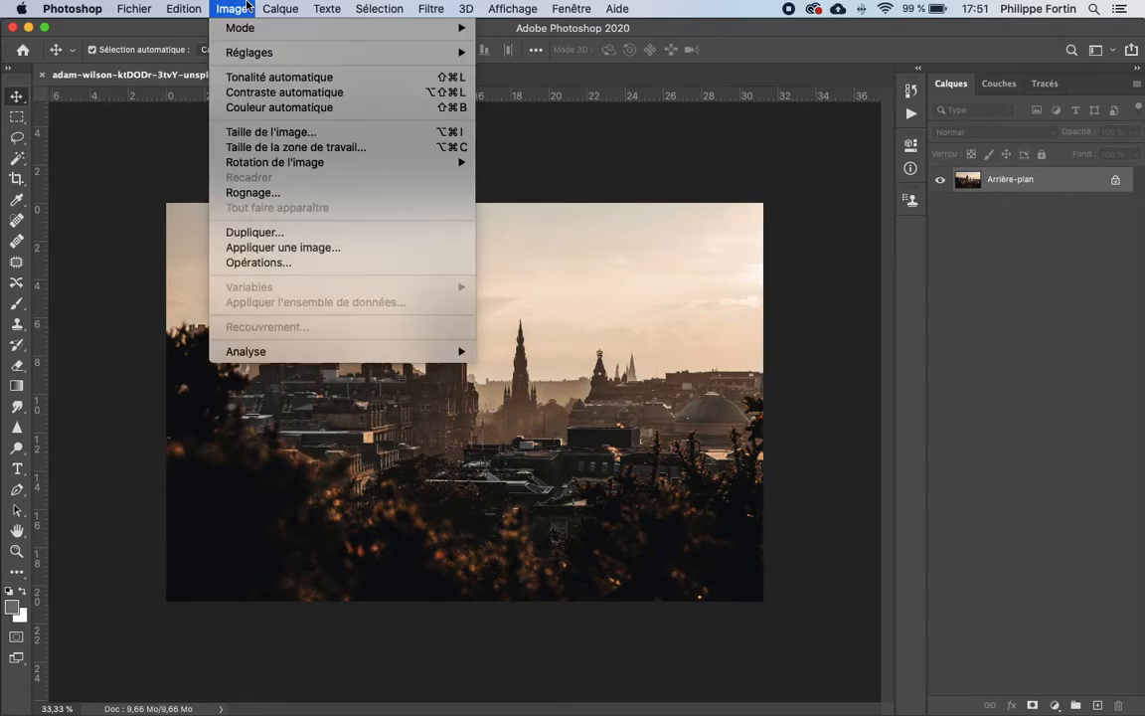
pyautogui.moveTo(462, 45)
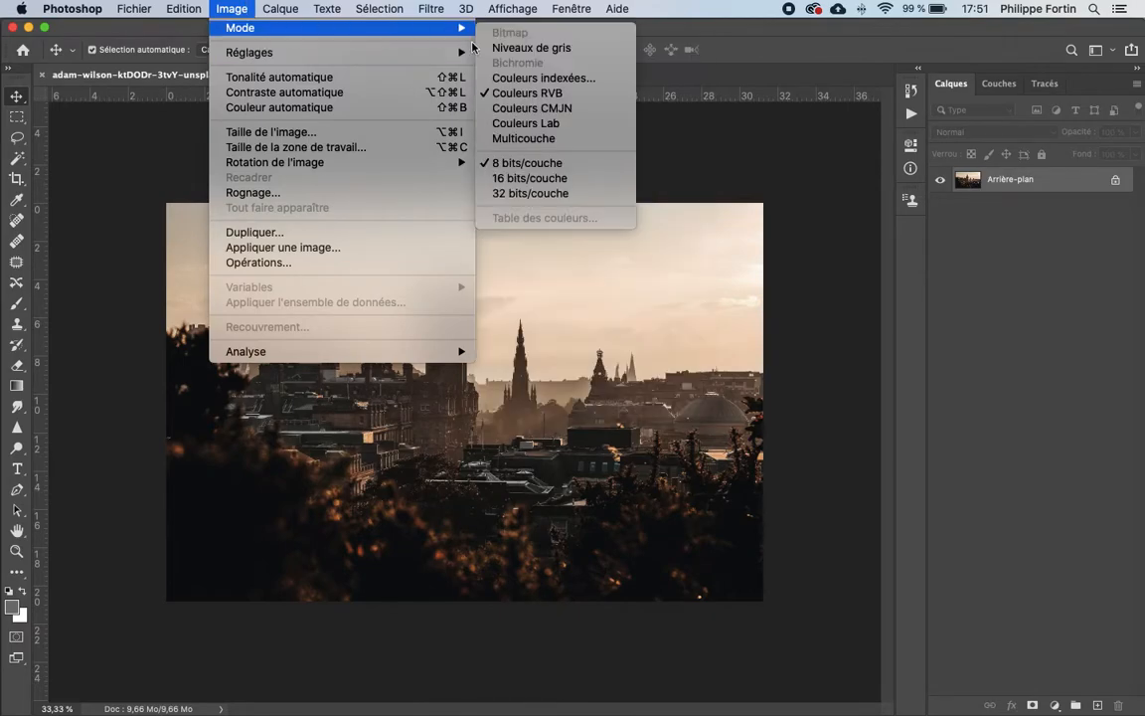
pyautogui.click(542, 107)
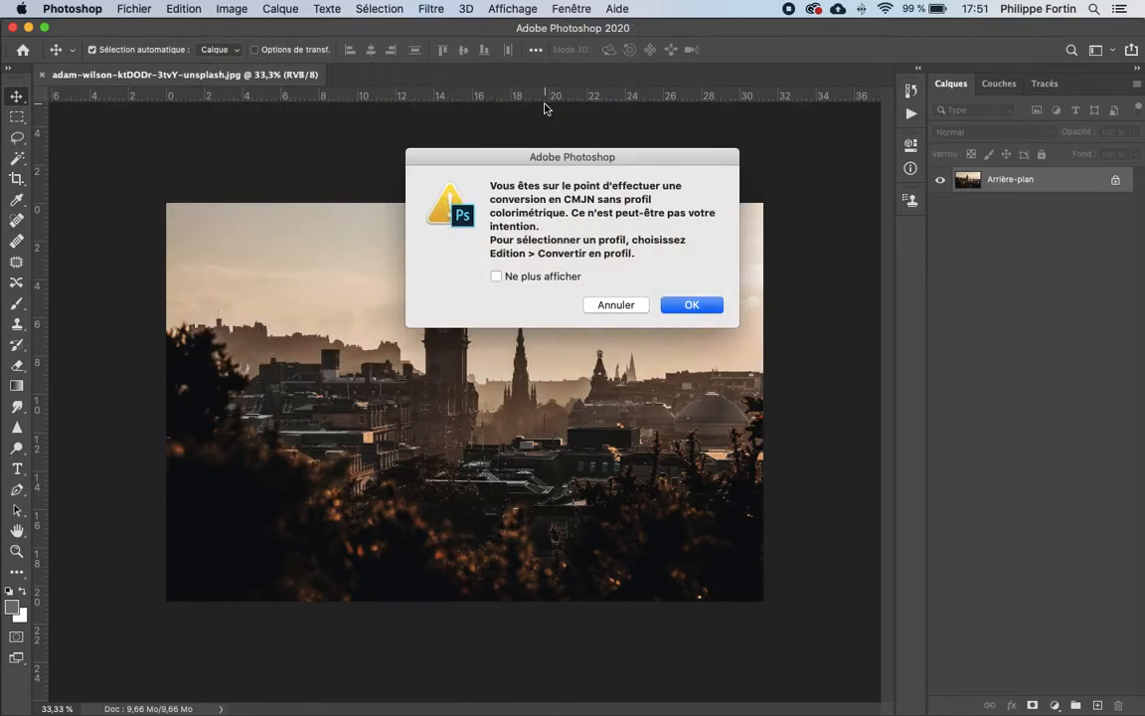
pyautogui.click(692, 304)
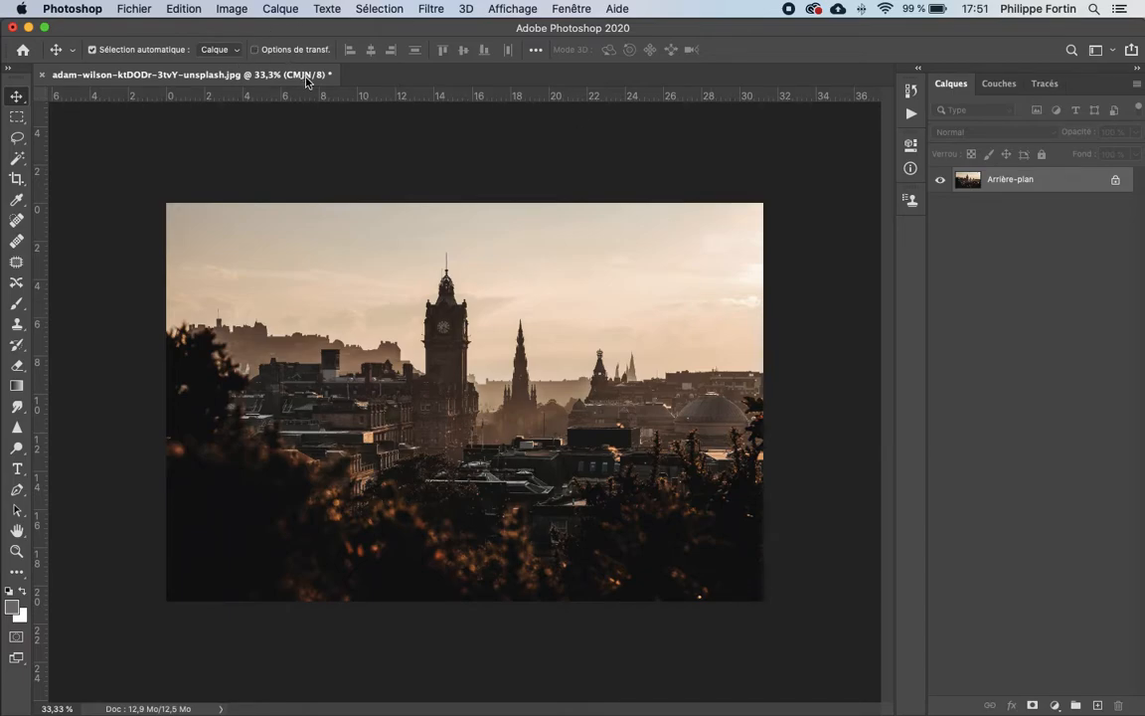
# Open the image size settings for the cityscape photo.
pyautogui.click(243, 10)
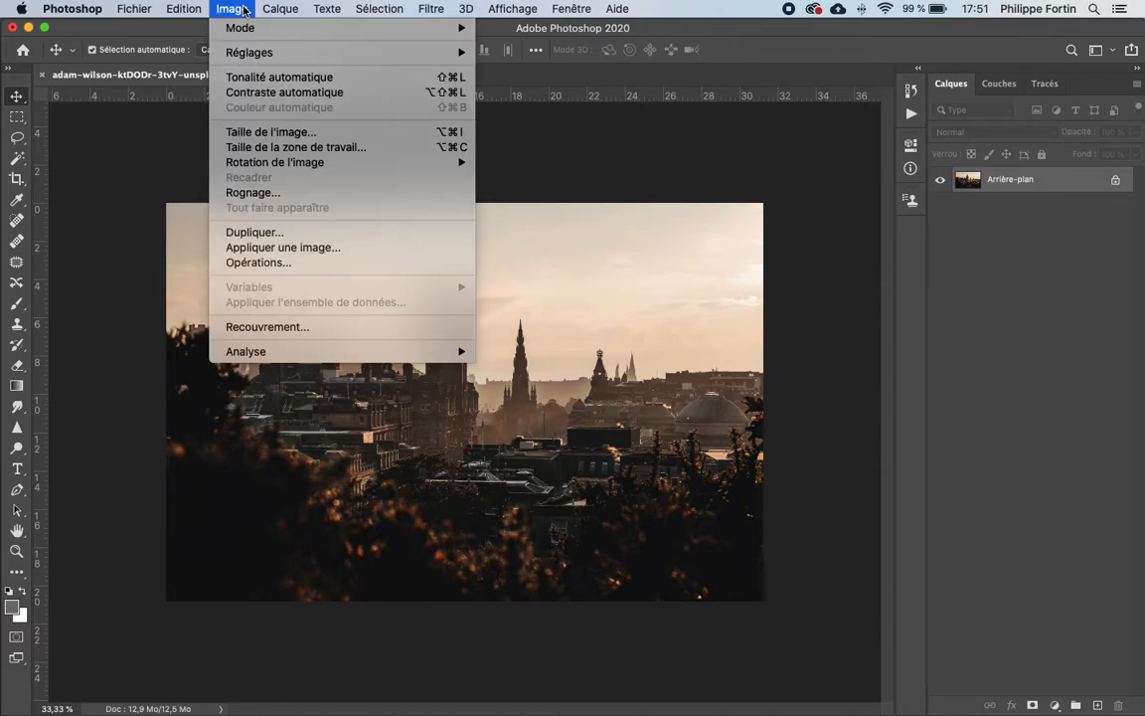
pyautogui.click(271, 131)
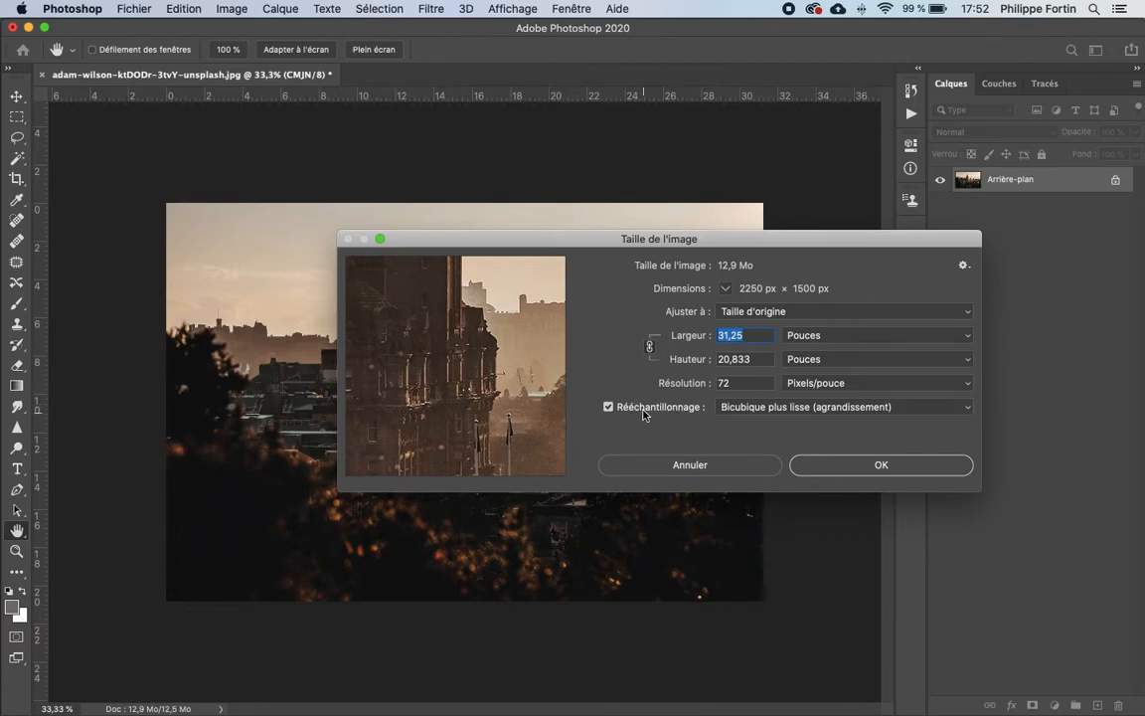
# Try a resolution of 300 pixels/inch with resampling on, inspect the tower and skyline in the preview, and restore 72 pixels/inch.
pyautogui.doubleClick(728, 385)
pyautogui.write('300')
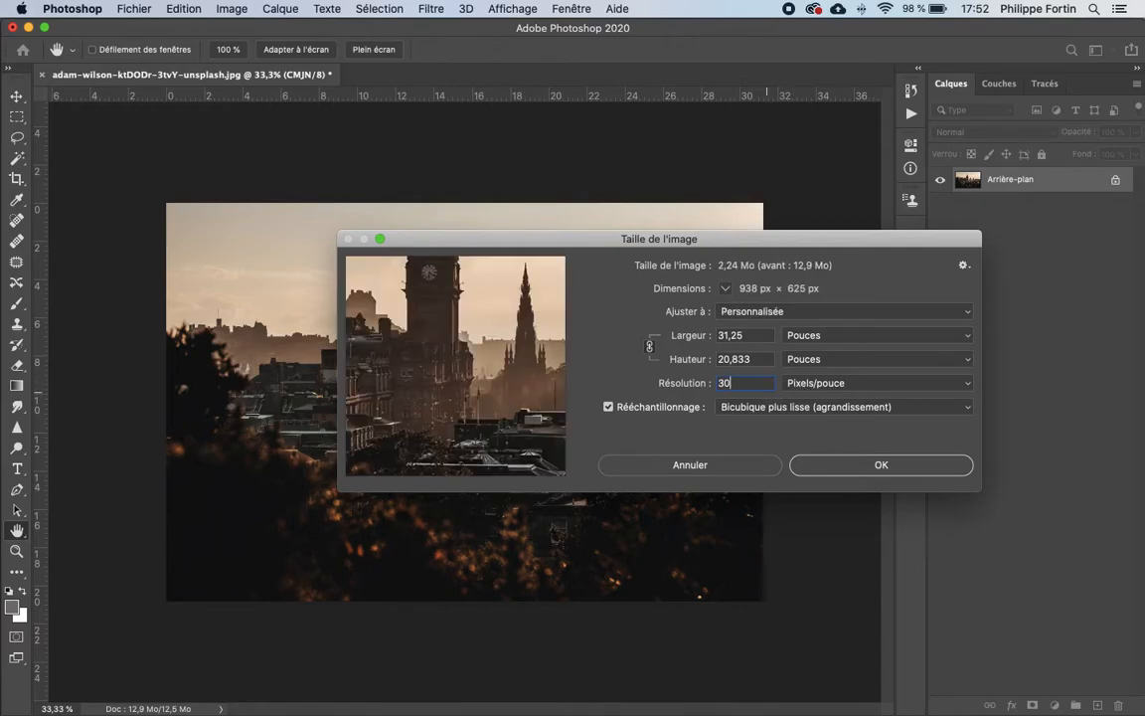
pyautogui.moveTo(439, 332)
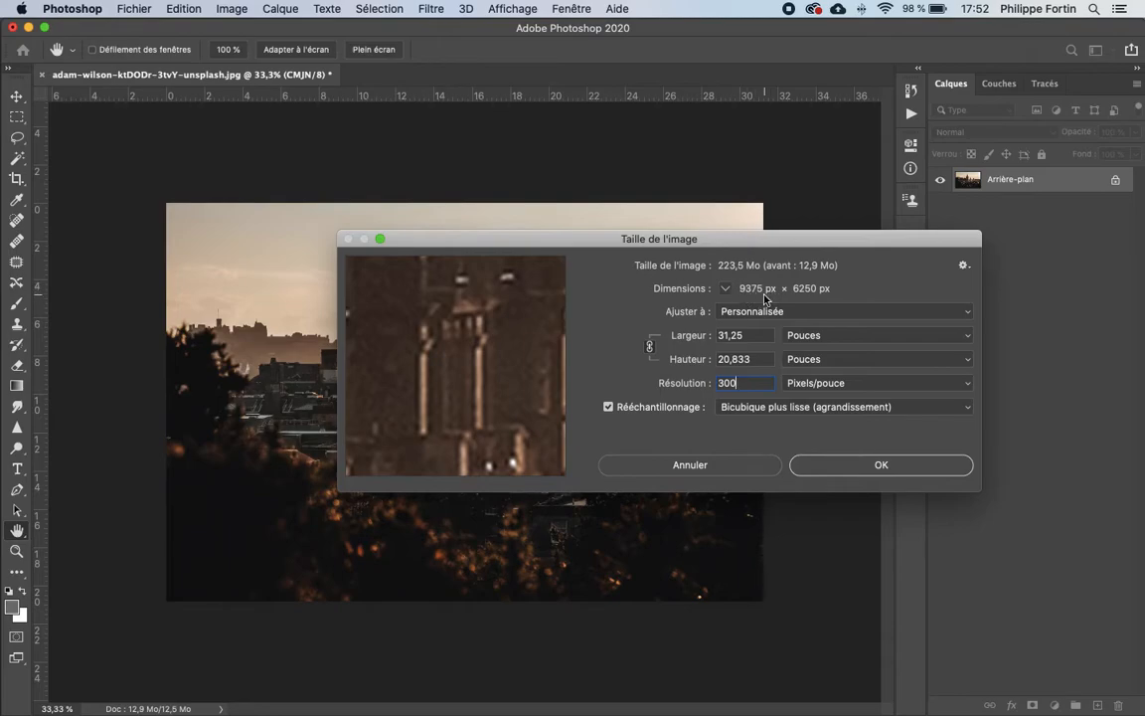
pyautogui.moveTo(461, 351); pyautogui.dragTo(480, 479)
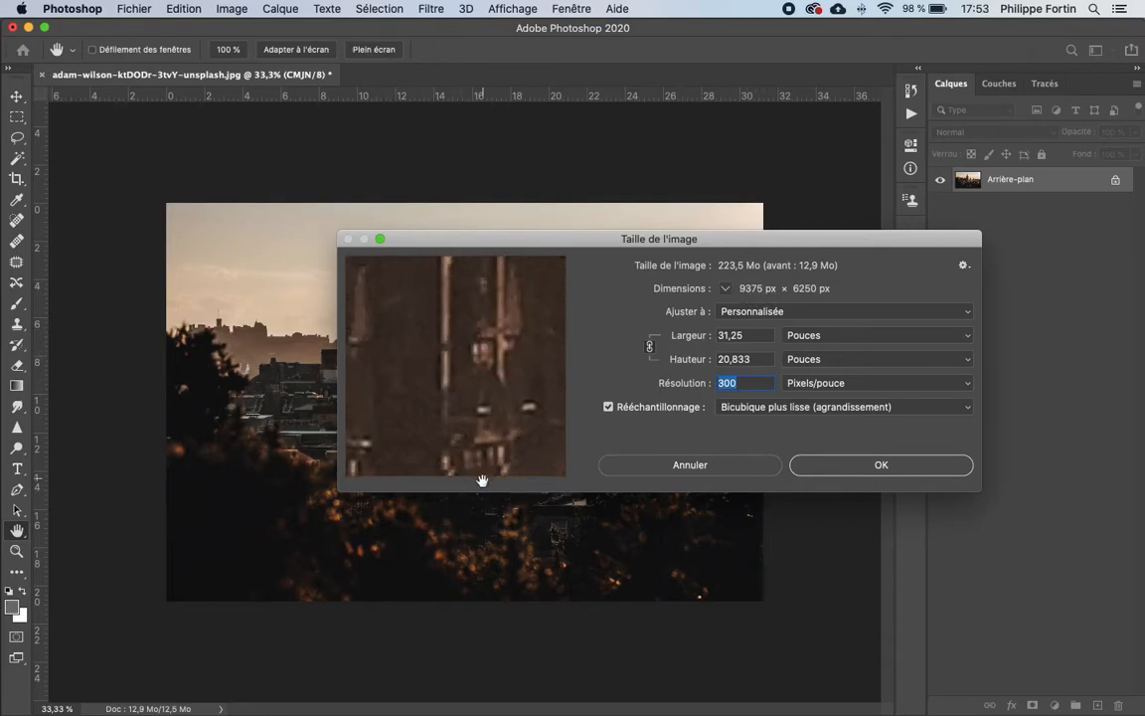
pyautogui.moveTo(468, 364); pyautogui.dragTo(427, 365)
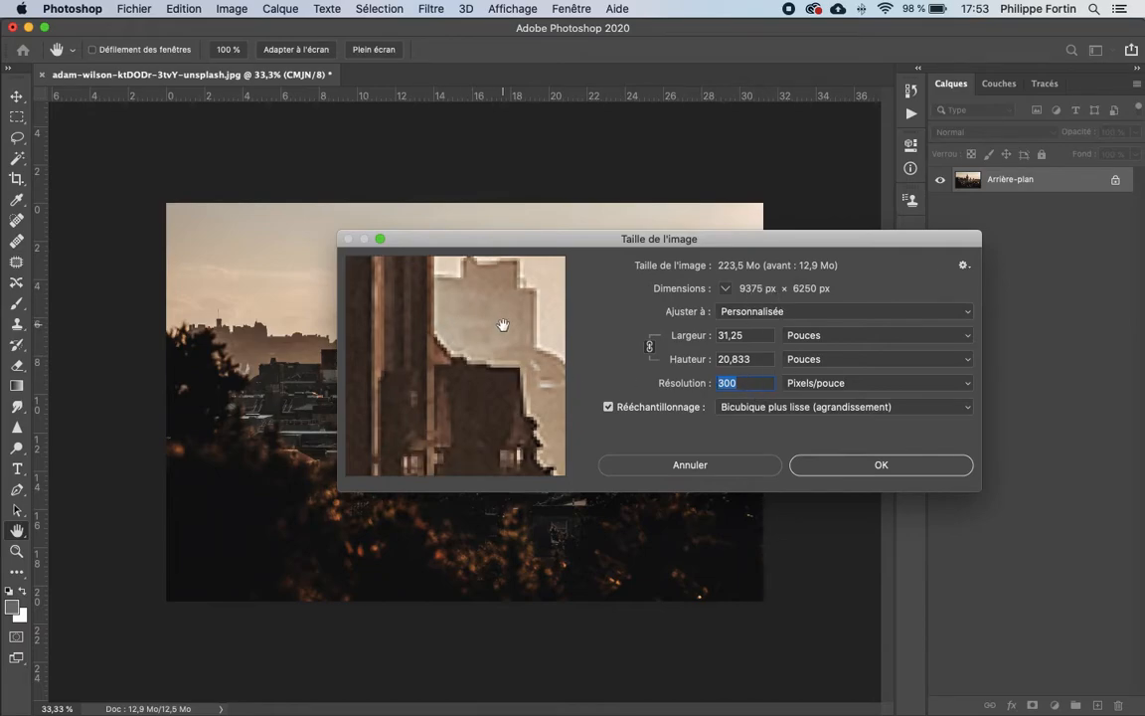
pyautogui.moveTo(504, 325); pyautogui.dragTo(354, 443)
pyautogui.moveTo(443, 413); pyautogui.dragTo(462, 309)
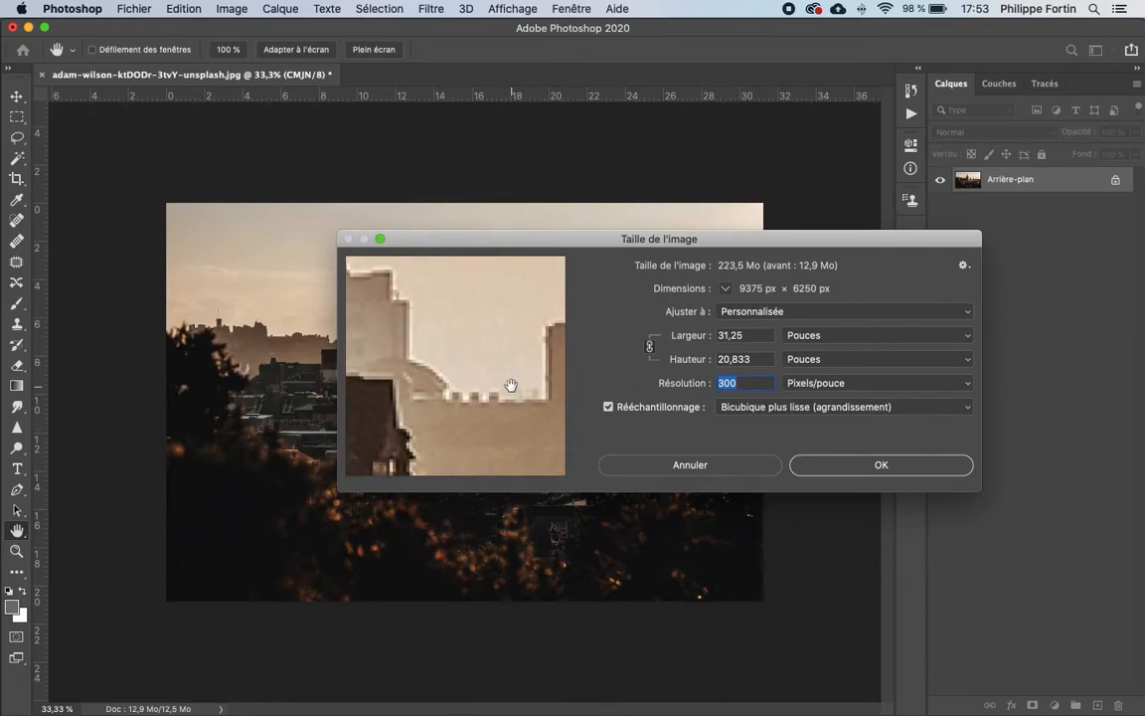
pyautogui.moveTo(509, 389); pyautogui.dragTo(402, 317)
pyautogui.moveTo(446, 358); pyautogui.dragTo(616, 283)
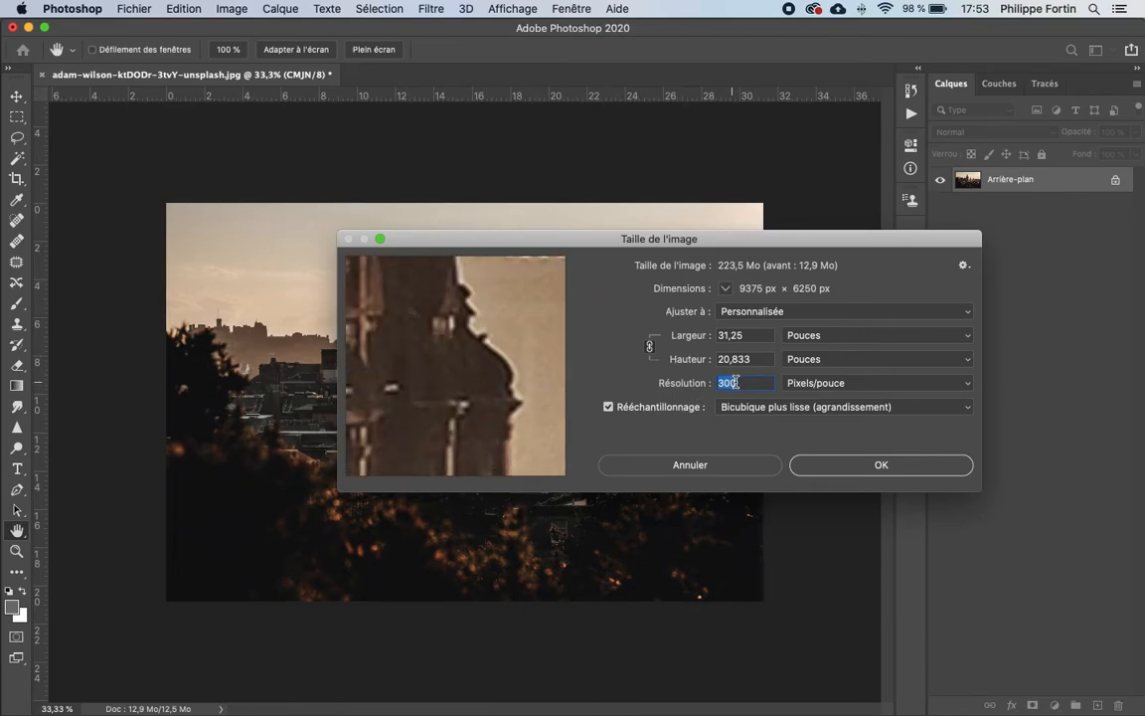
pyautogui.write('72')
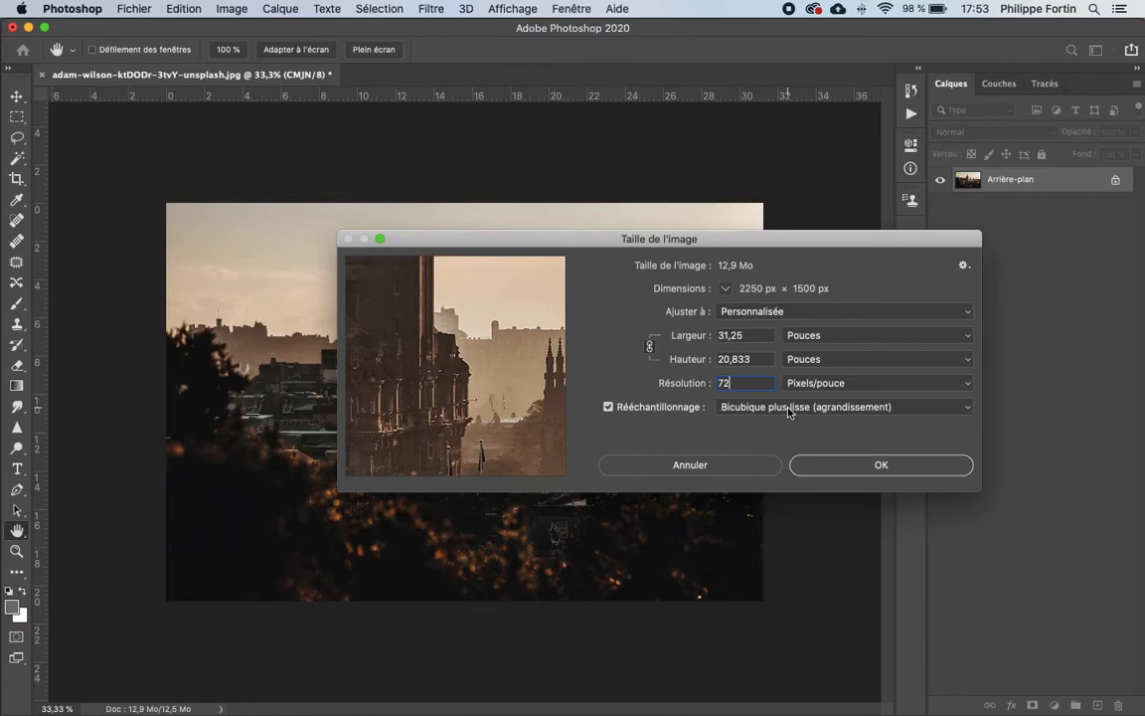
# Turn off resampling and set the photo's resolution to 300 pixels/inch.
pyautogui.click(608, 407)
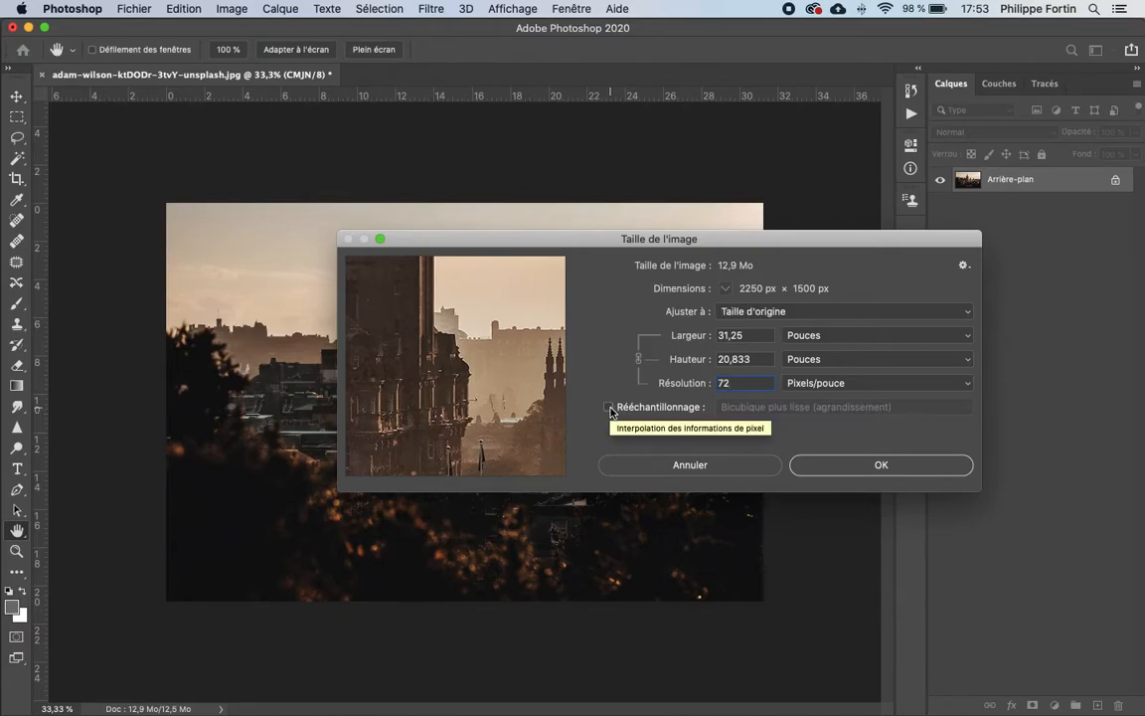
pyautogui.doubleClick(741, 383)
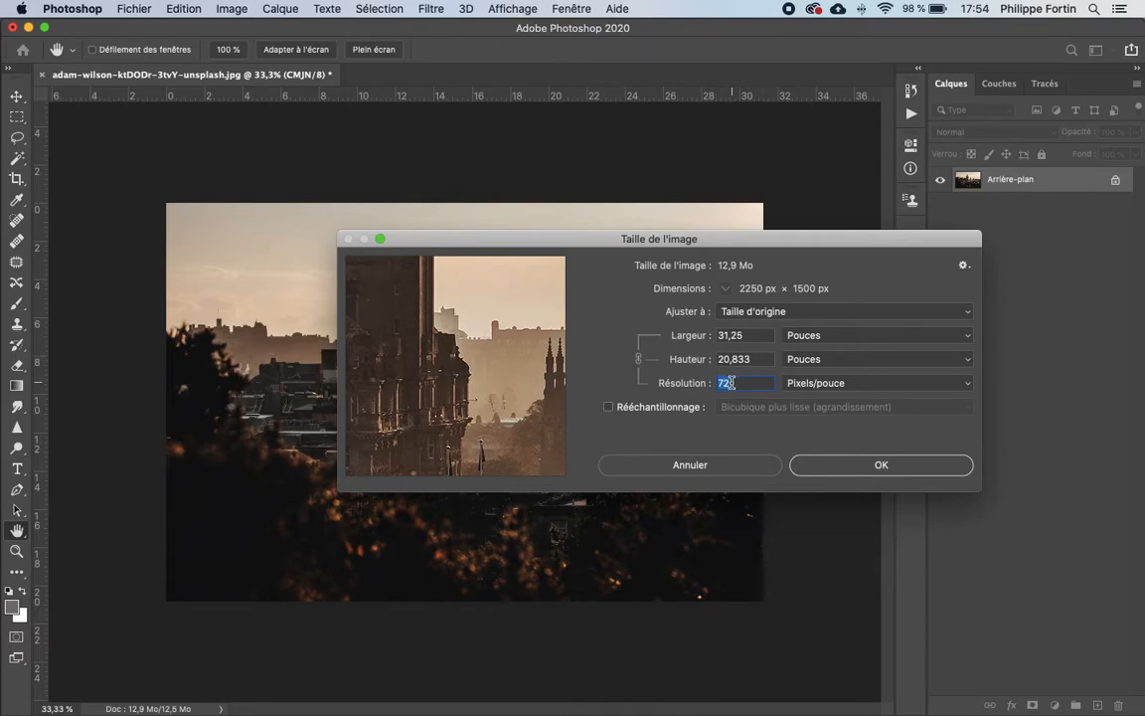
pyautogui.write('300')
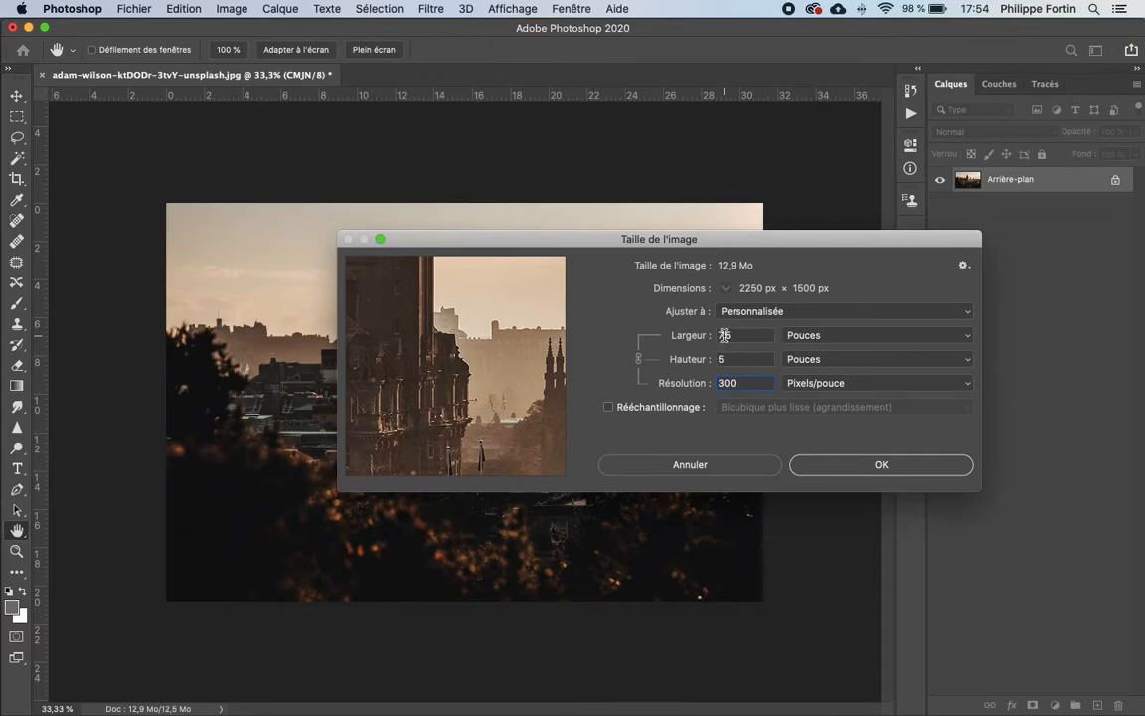
pyautogui.click(807, 465)
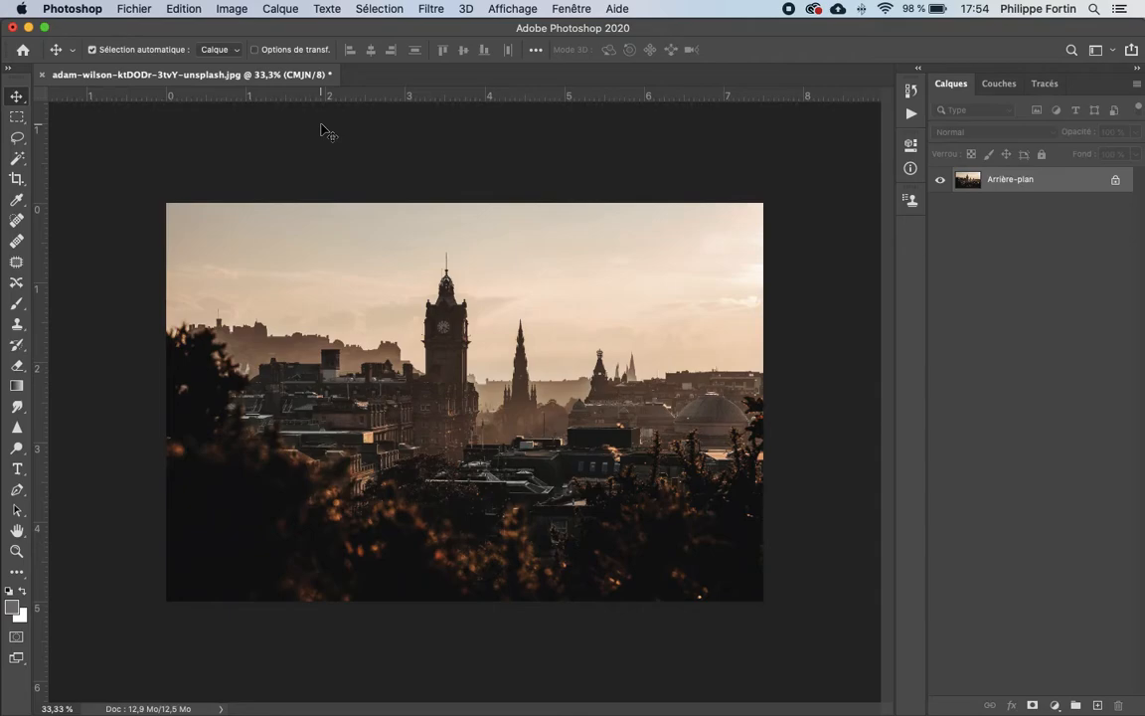
# Save the photo as a TIFF in the Links folder under the same base name, with no image compression.
pyautogui.click(135, 8)
pyautogui.click(179, 188)
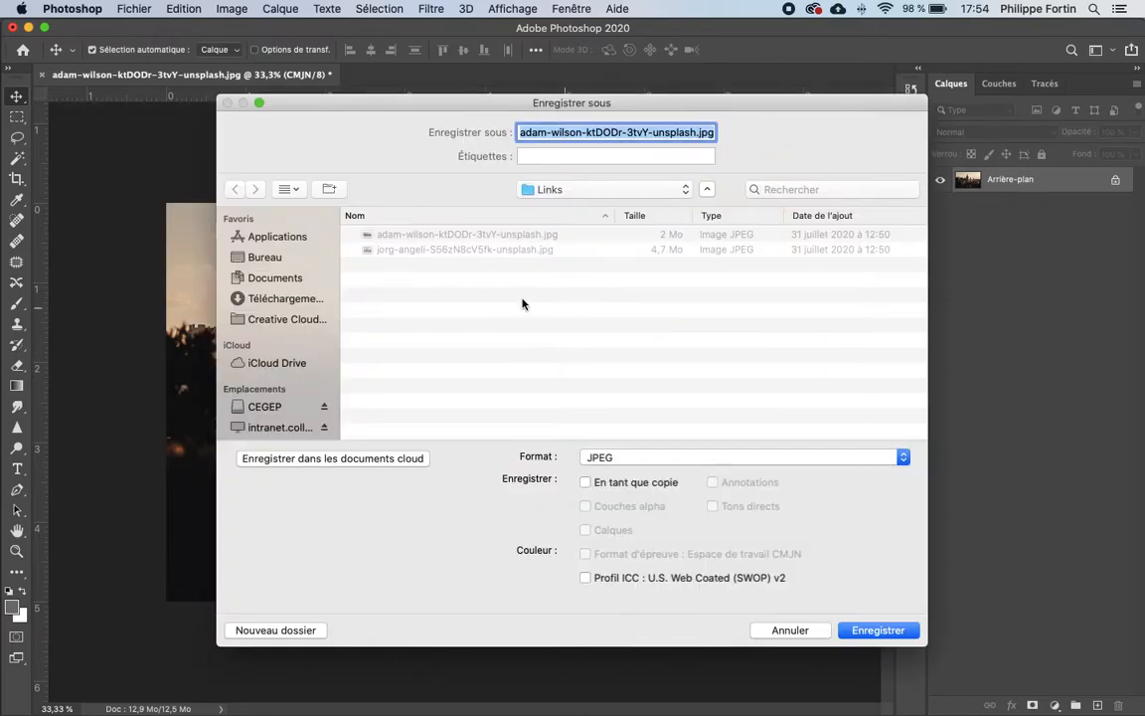
pyautogui.click(522, 301)
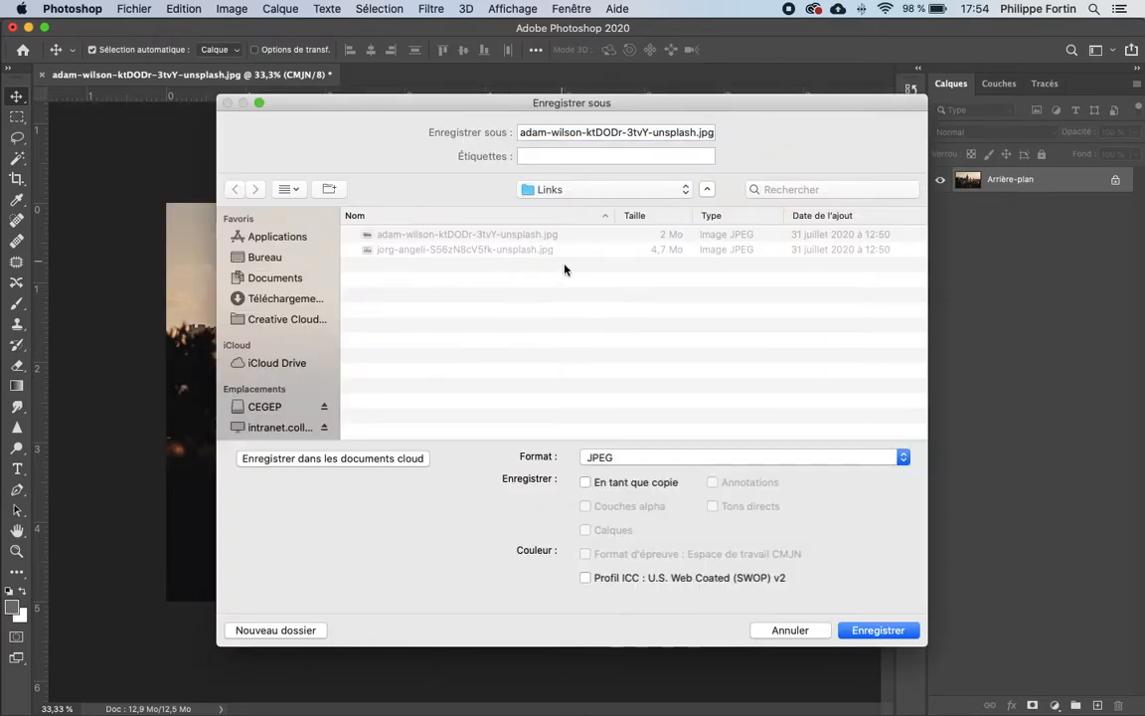
pyautogui.click(616, 456)
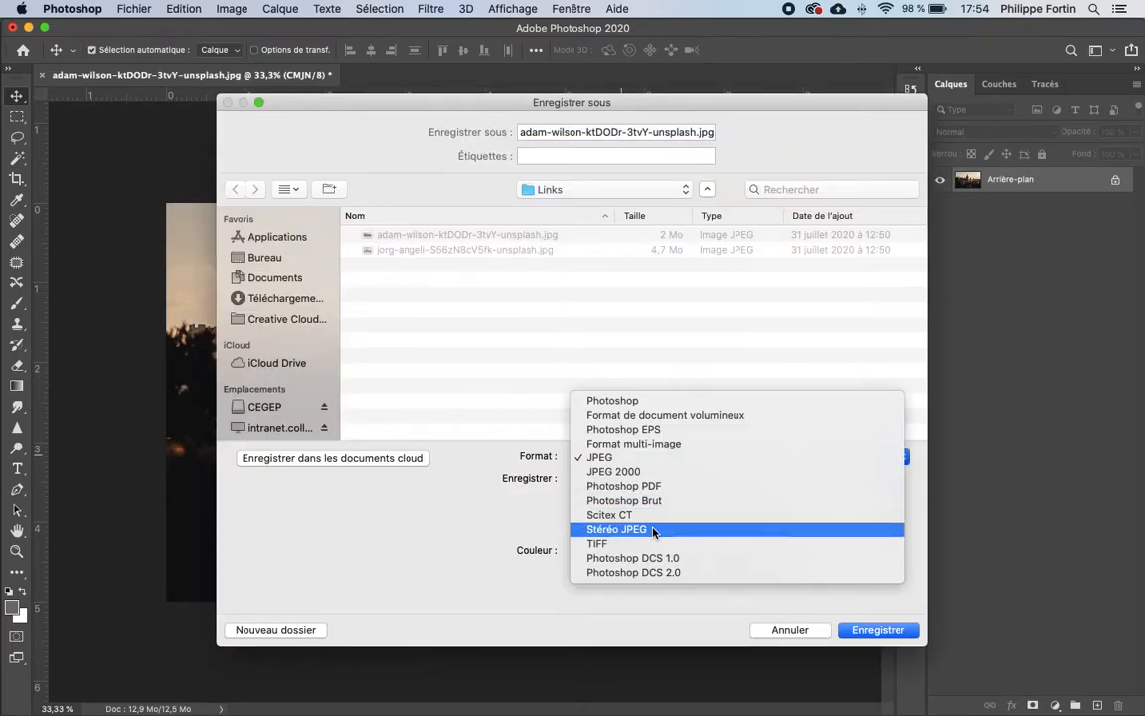
pyautogui.click(636, 543)
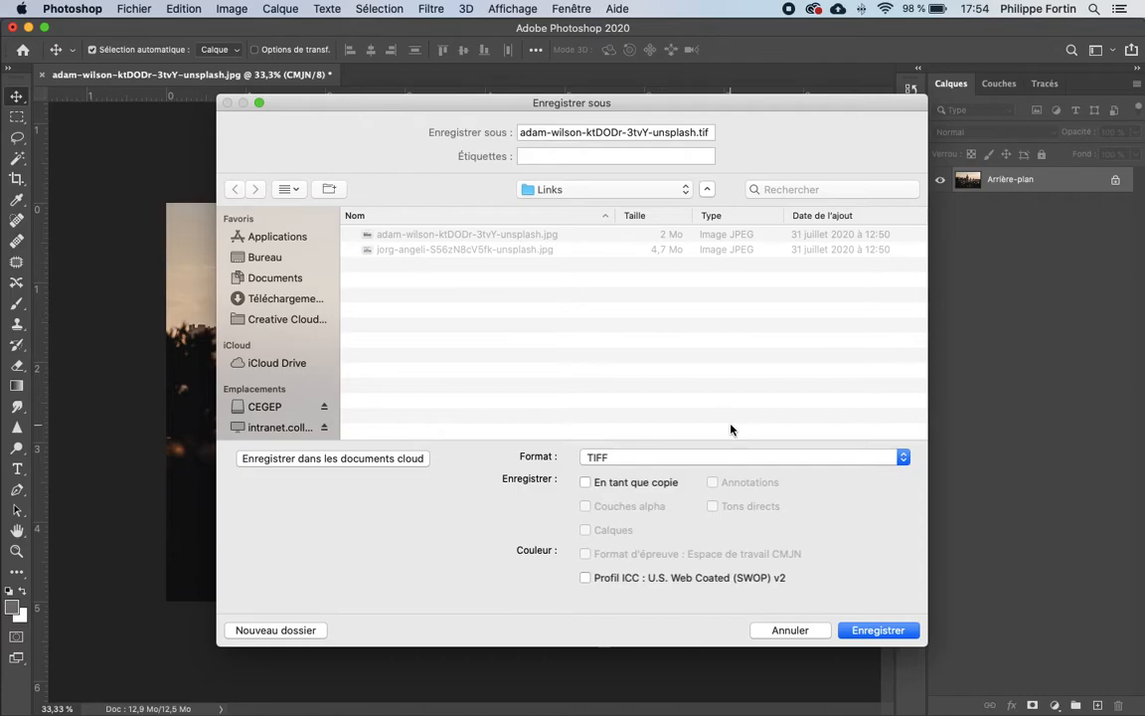
pyautogui.click(856, 631)
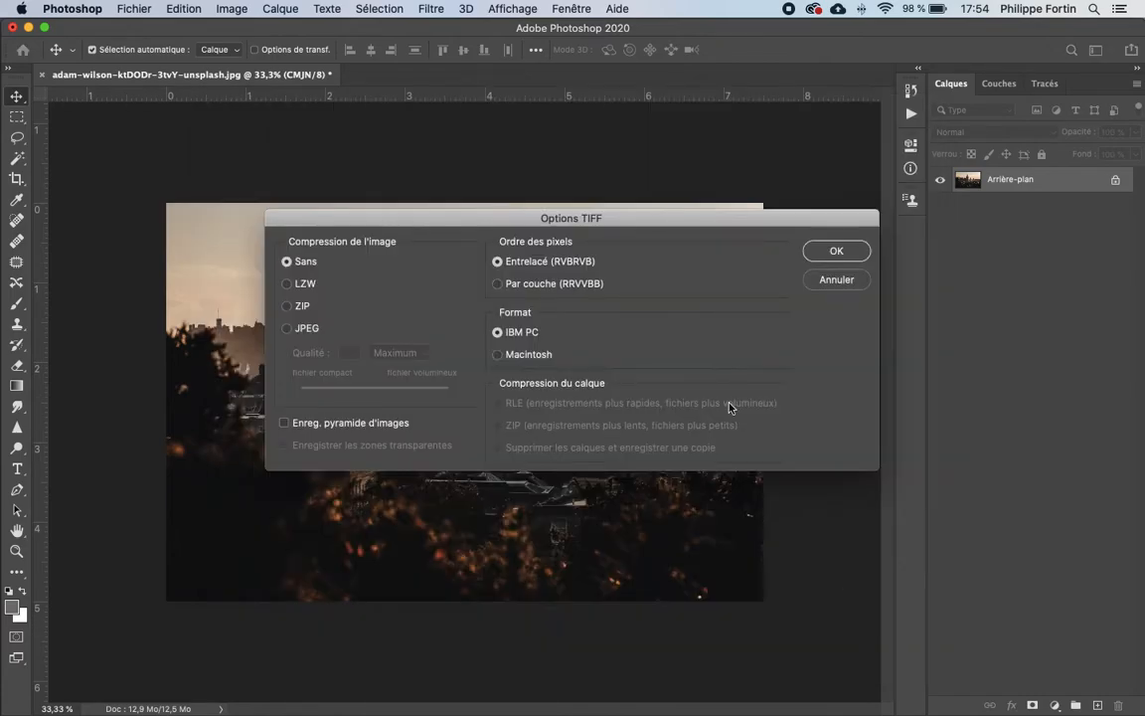
pyautogui.click(837, 252)
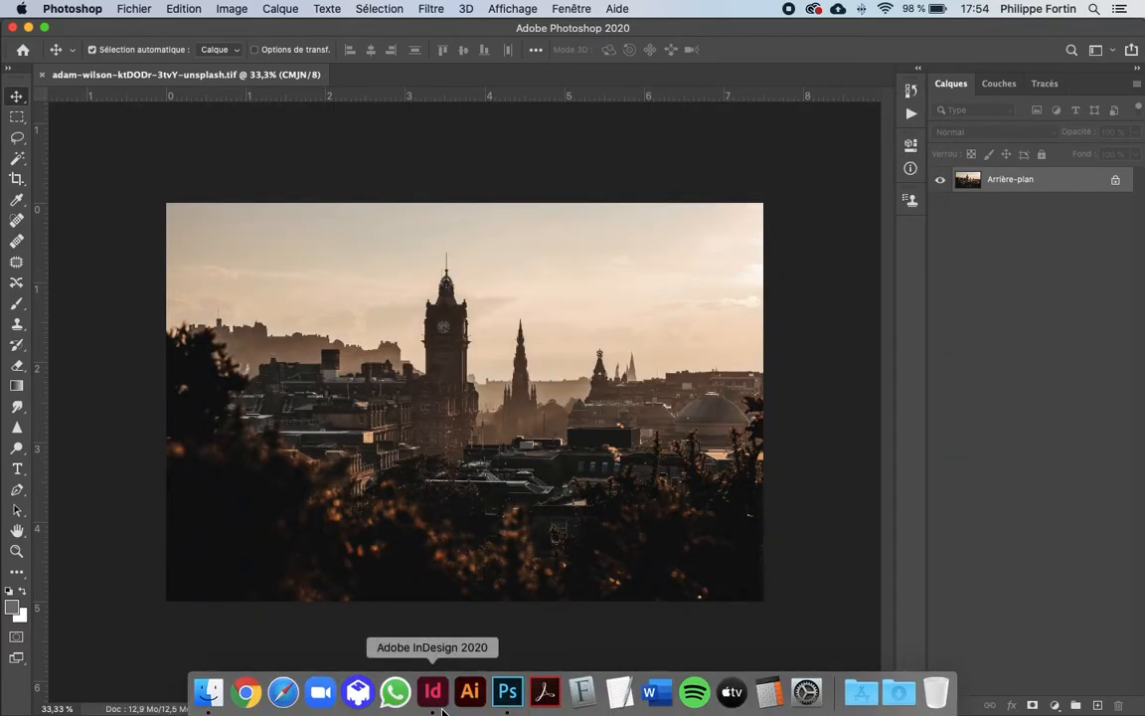
# Switch to InDesign and relink the cityscape photo to its TIFF version in the Links folder.
pyautogui.click(444, 710)
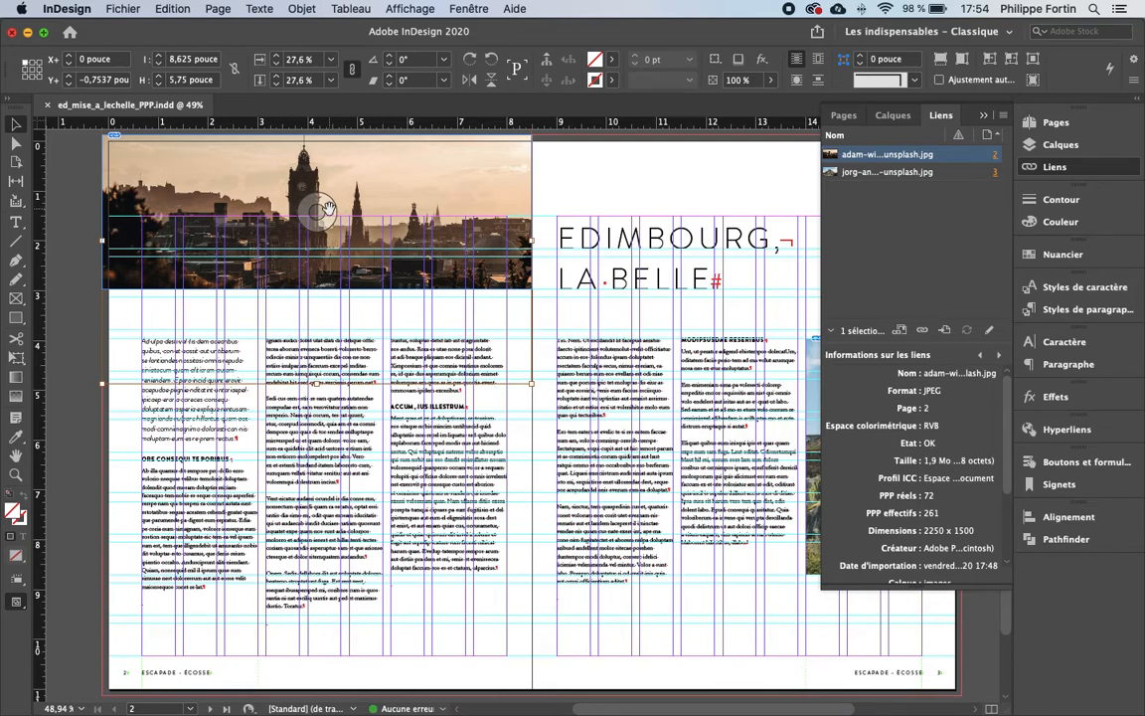
pyautogui.click(924, 331)
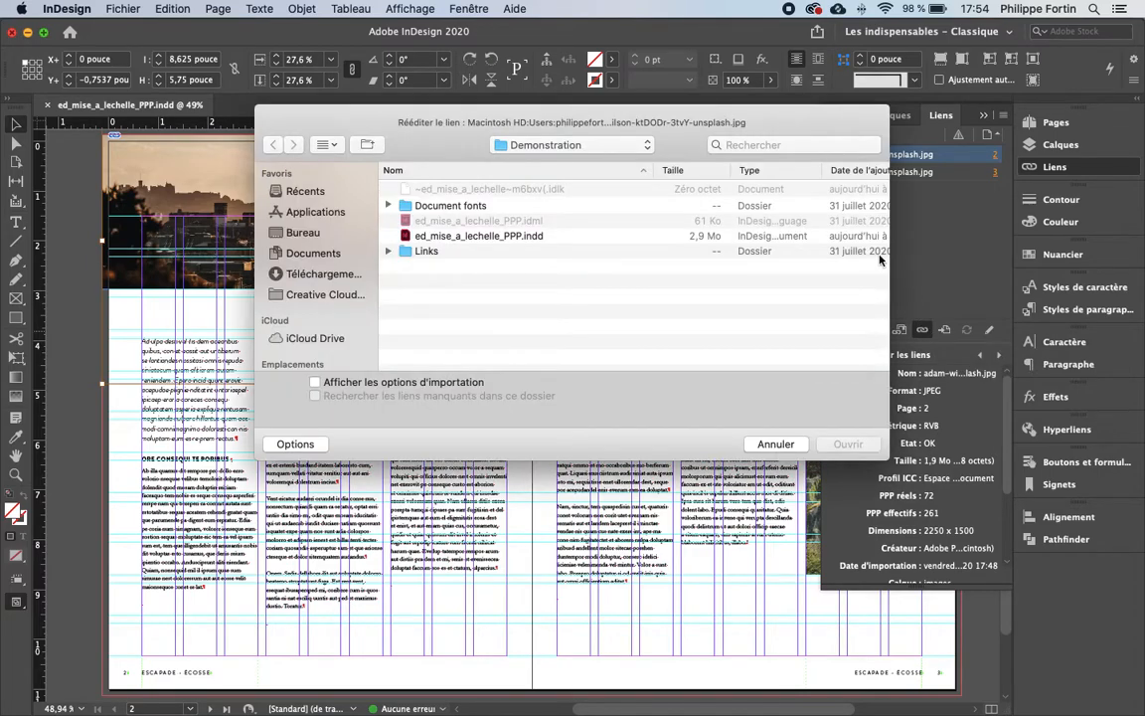
pyautogui.doubleClick(405, 250)
pyautogui.click(516, 205)
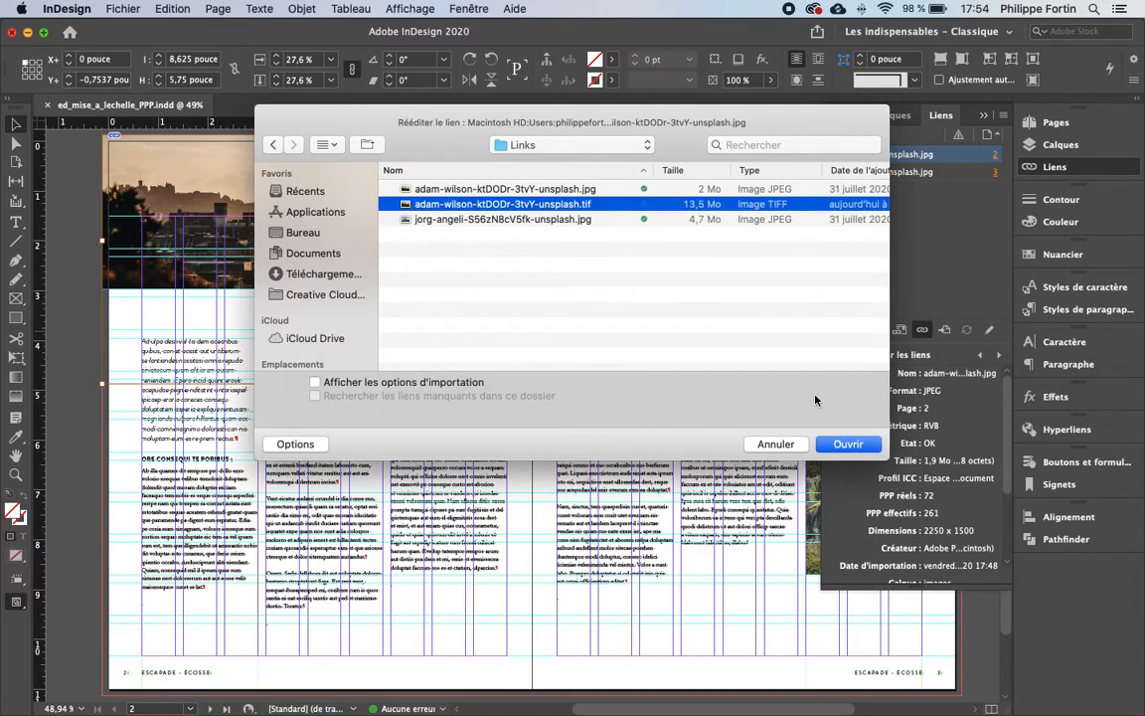
pyautogui.click(843, 444)
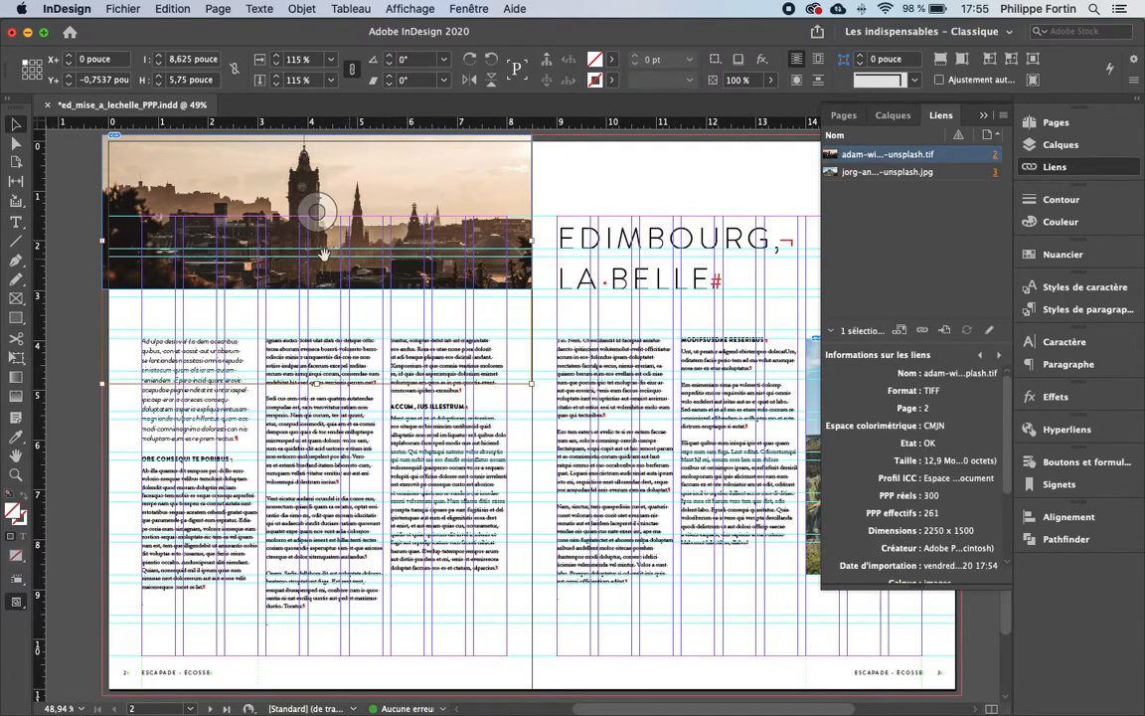
# Examine the relinked TIFF's link information, including colour space and actual and effective PPI, and deselect the photo.
pyautogui.scroll(2, 323, 203)
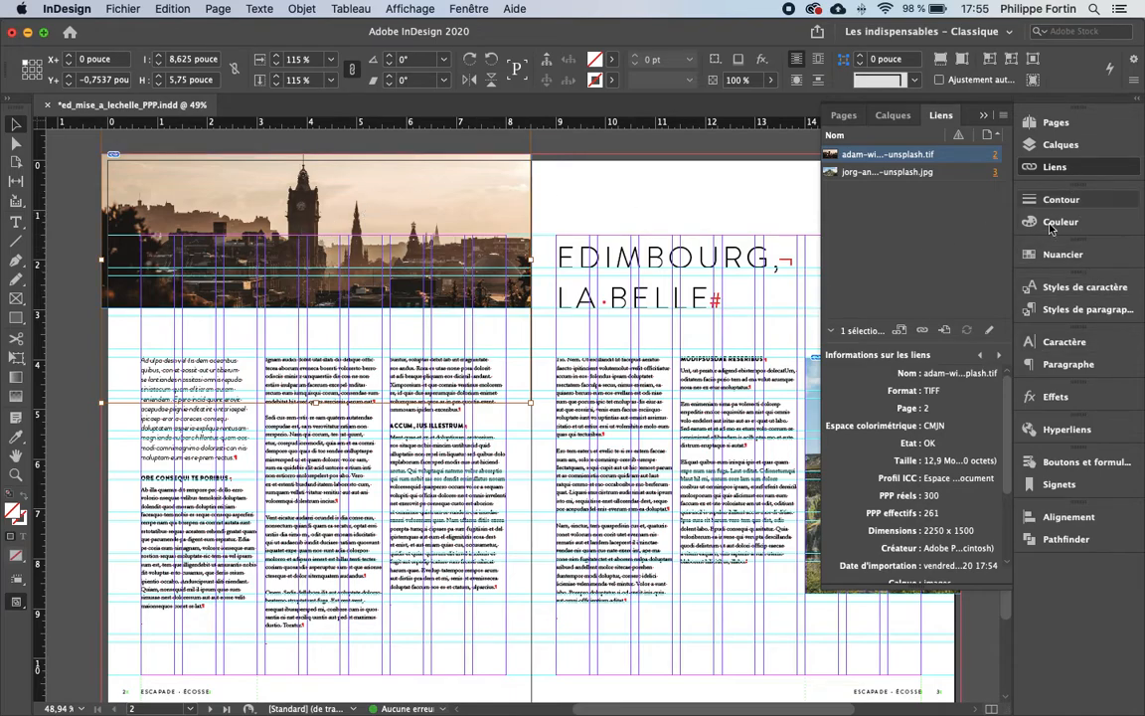
pyautogui.scroll(-1, 880, 443)
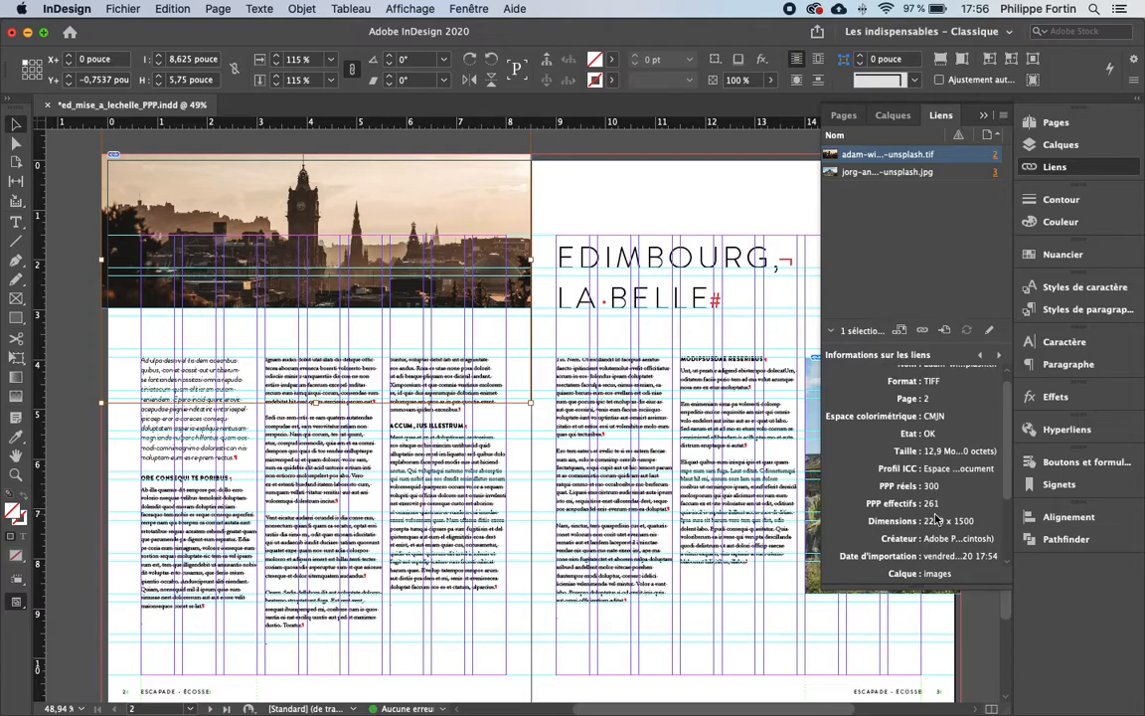
pyautogui.click(58, 232)
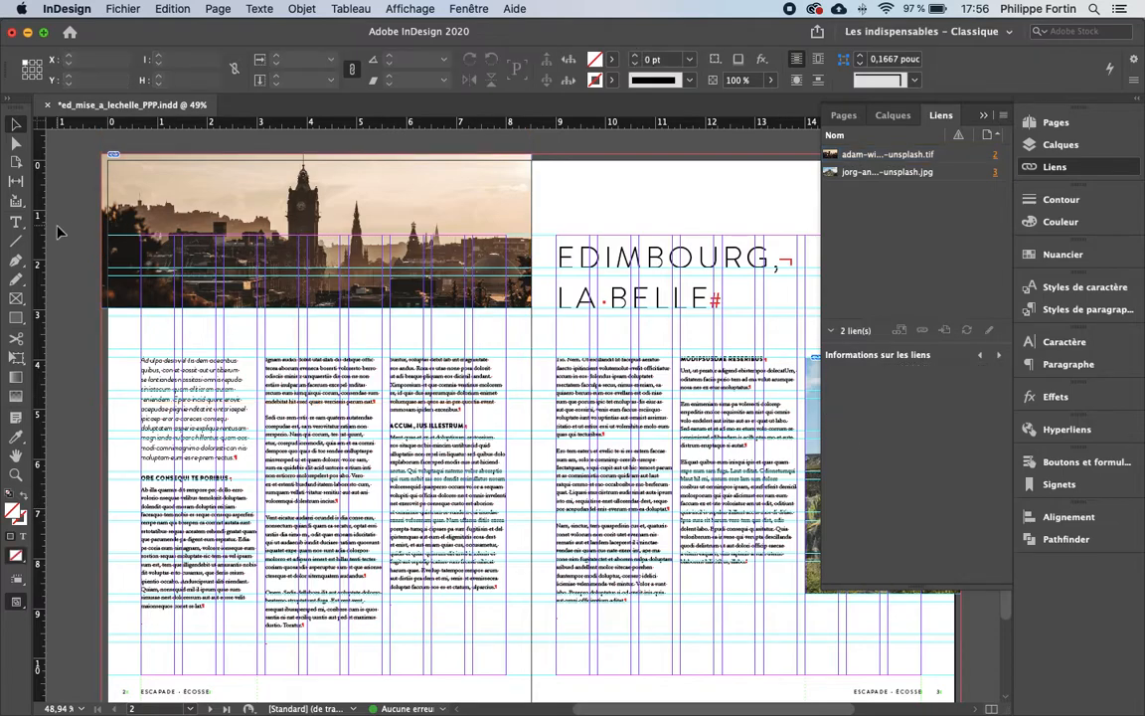
# Check the cityscape image's placed dimensions and scale inside its frame, and switch to Photoshop.
pyautogui.click(327, 230)
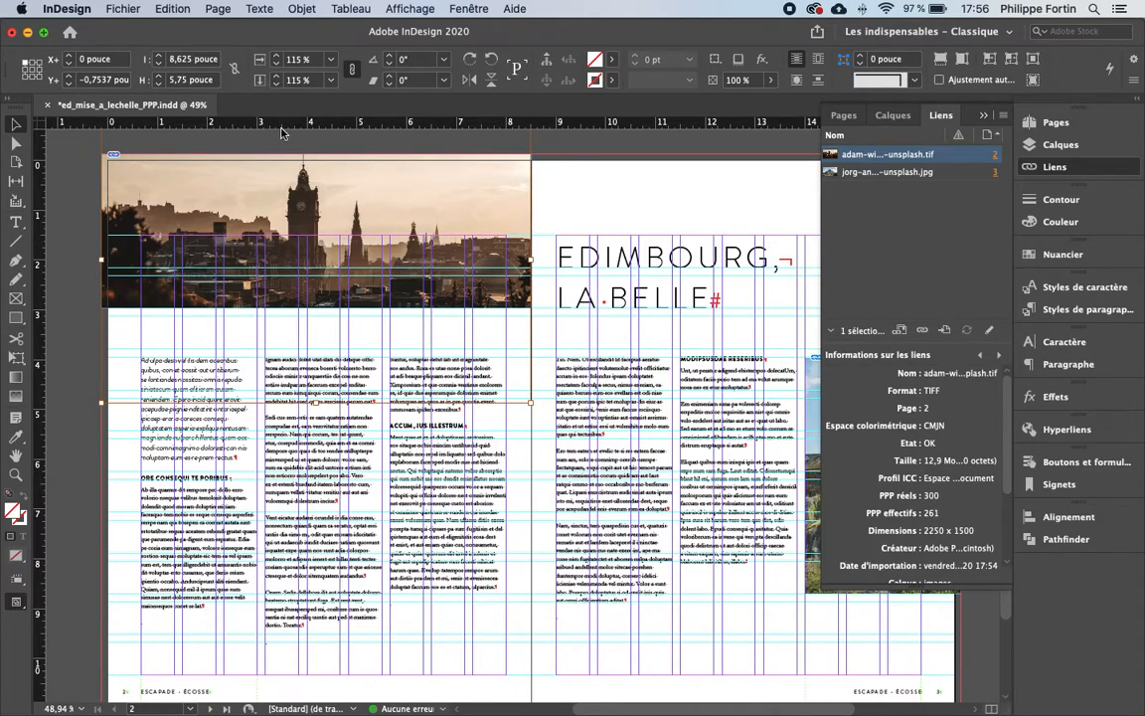
pyautogui.moveTo(320, 712)
pyautogui.click(497, 707)
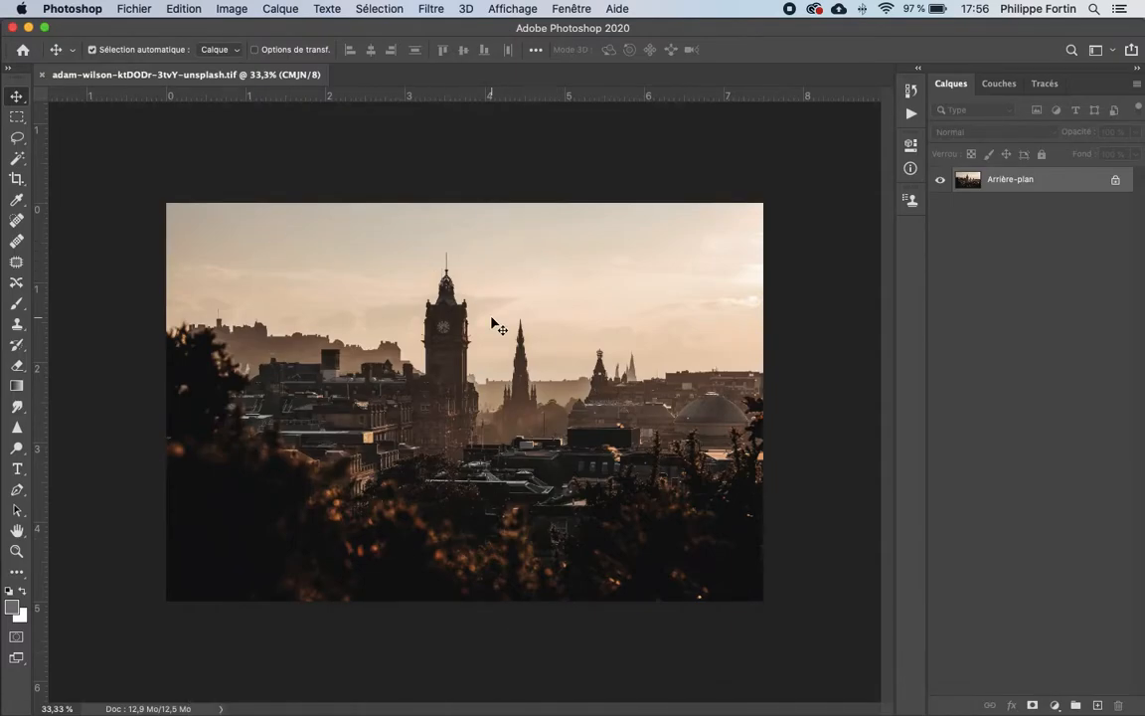
# Turn on resampling in the image size settings and set the photo's width to 8,625 inches with proportions linked.
pyautogui.click(232, 8)
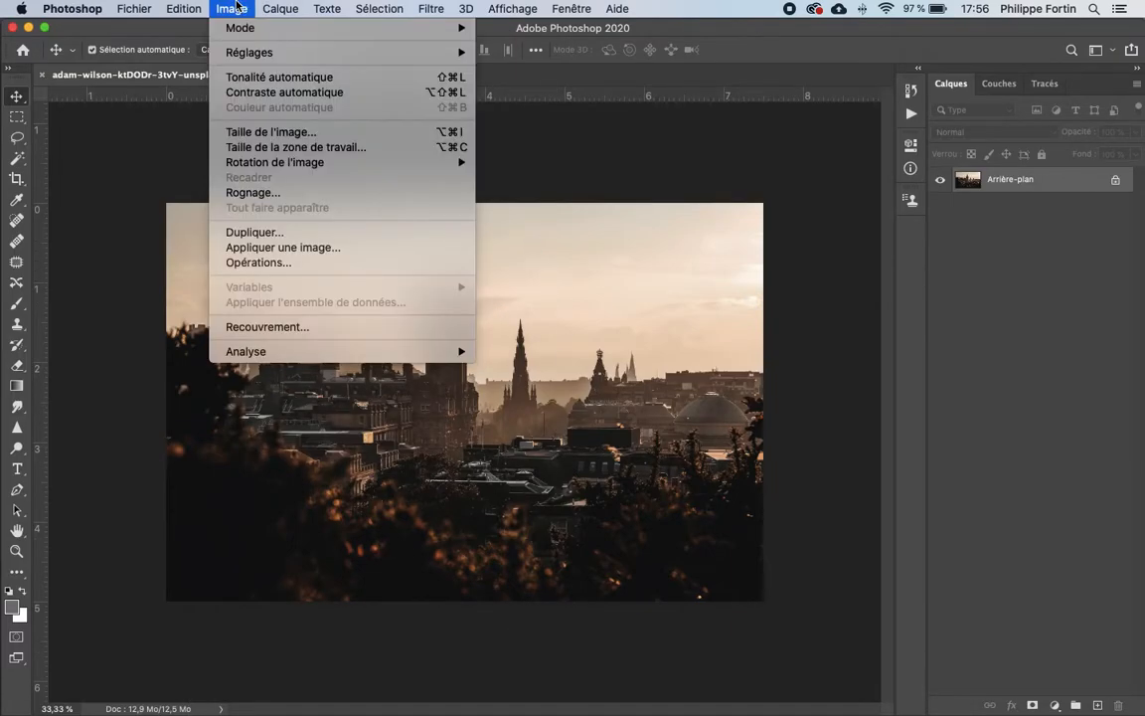
pyautogui.click(280, 132)
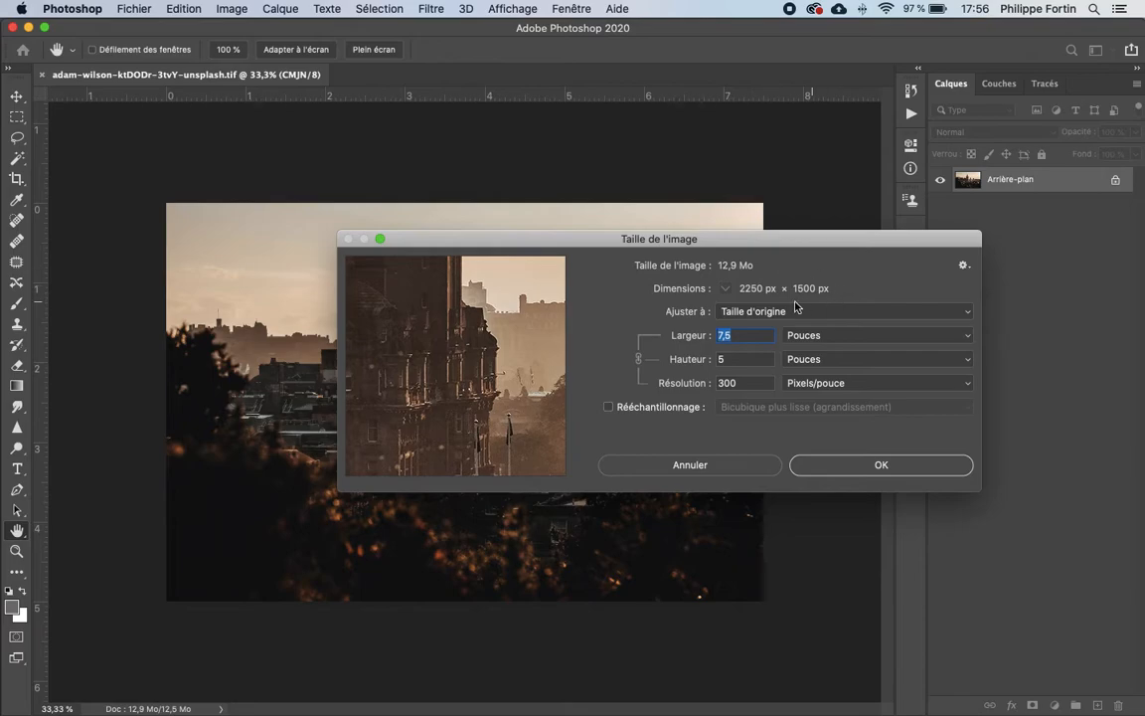
pyautogui.click(648, 409)
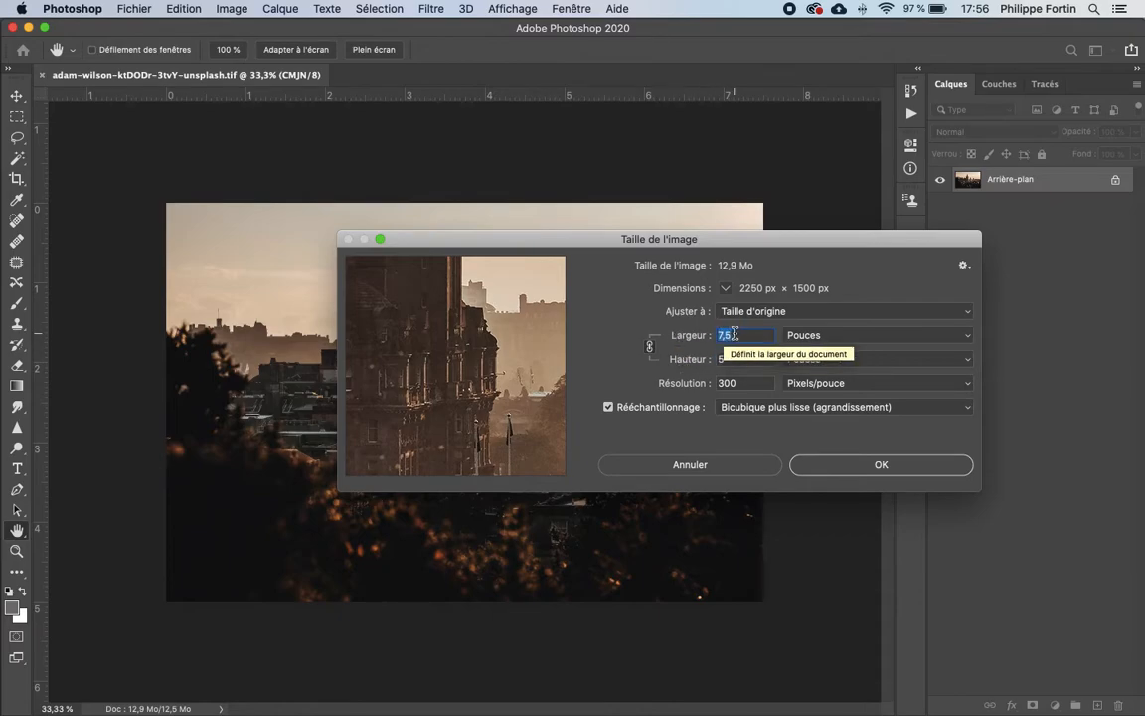
pyautogui.write('8,625')
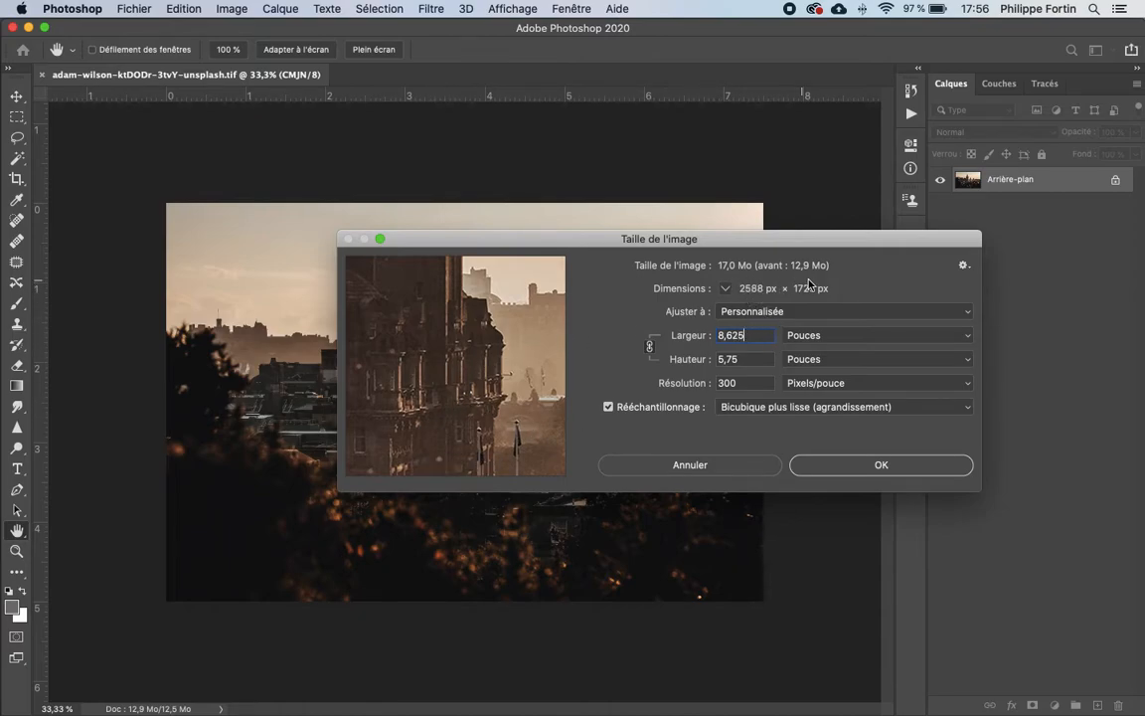
# Try sizing the photo by percentage instead, with a width of 115 %.
pyautogui.click(813, 335)
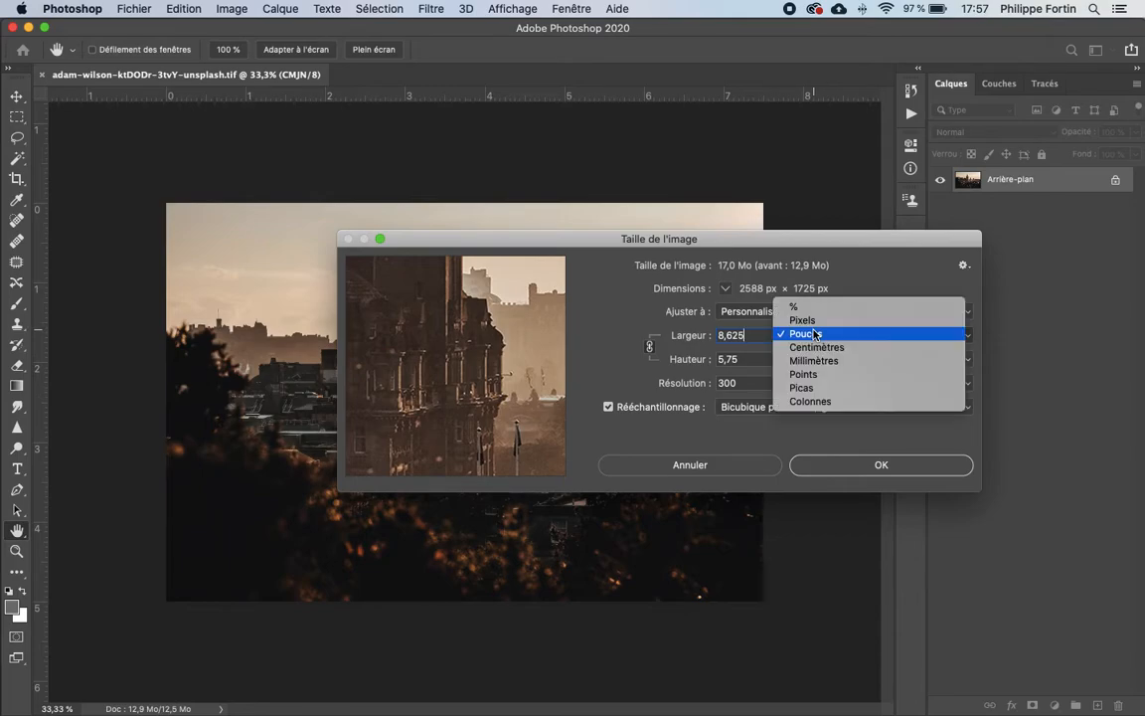
pyautogui.click(813, 308)
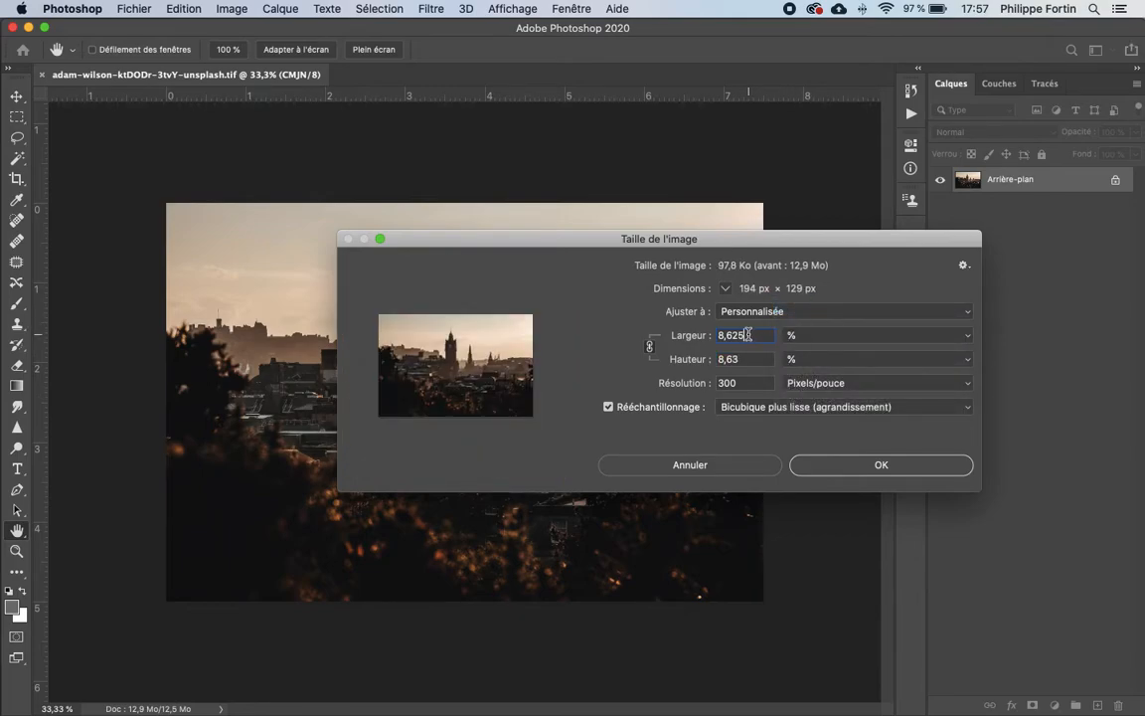
pyautogui.write('115')
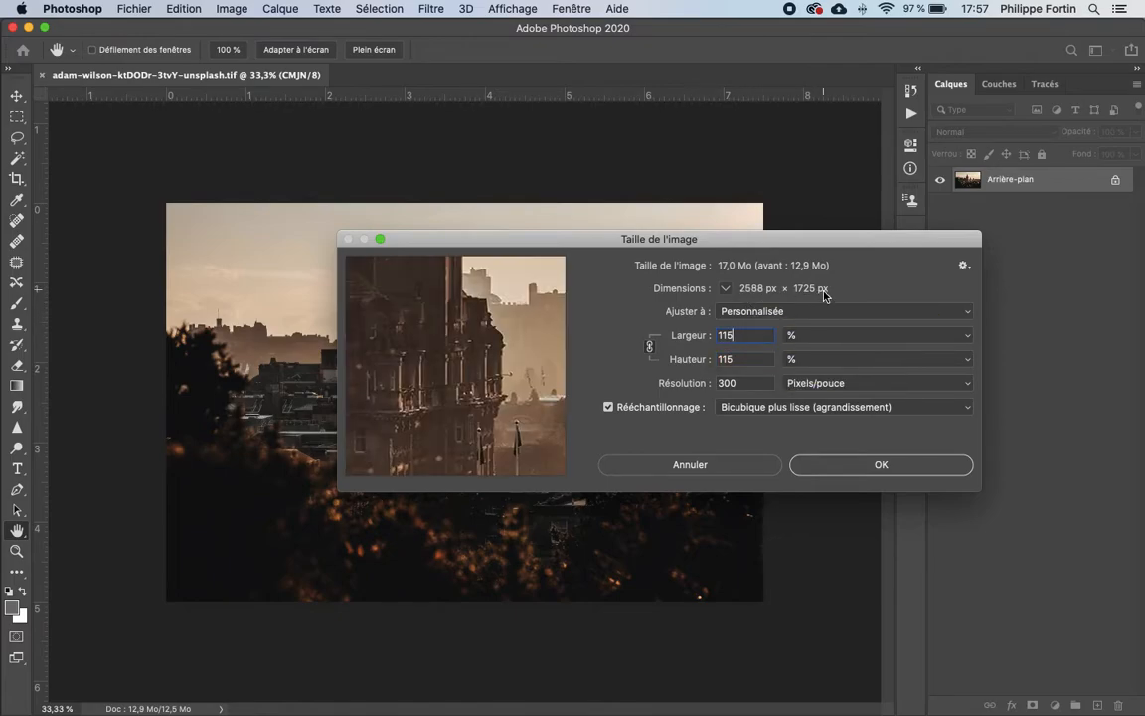
# Set the photo's width to 8,625 inches again, apply the new image size and save the TIFF.
pyautogui.click(825, 335)
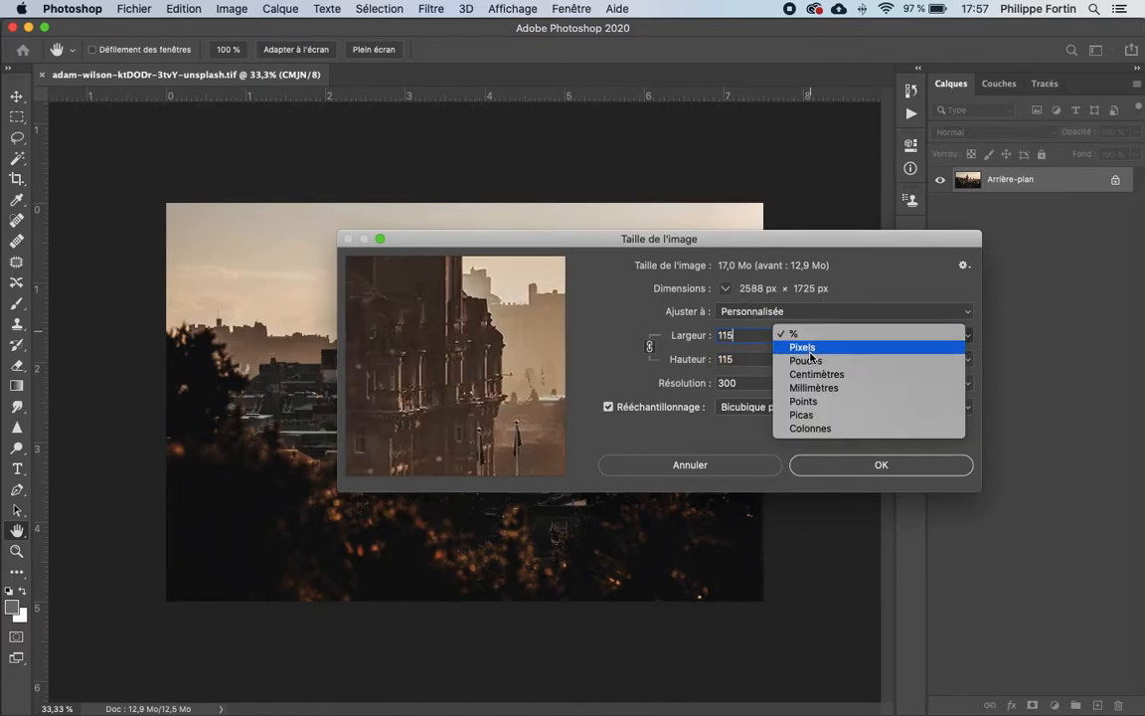
pyautogui.click(815, 360)
pyautogui.doubleClick(740, 335)
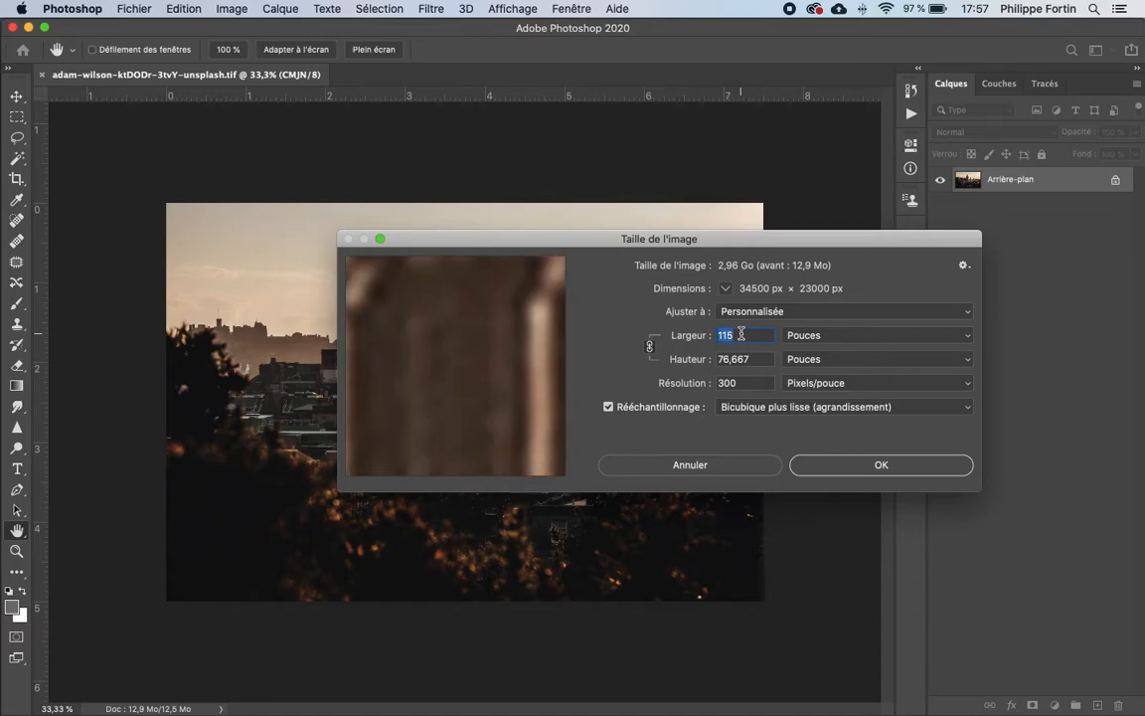
pyautogui.write('8,625')
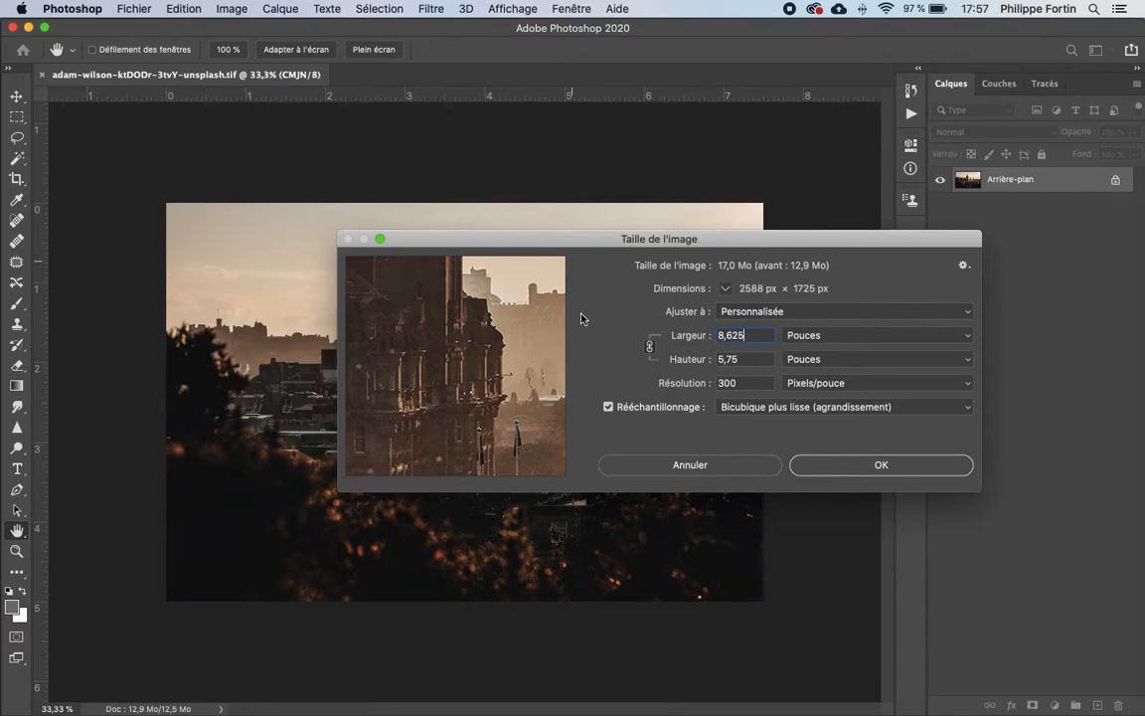
pyautogui.click(872, 464)
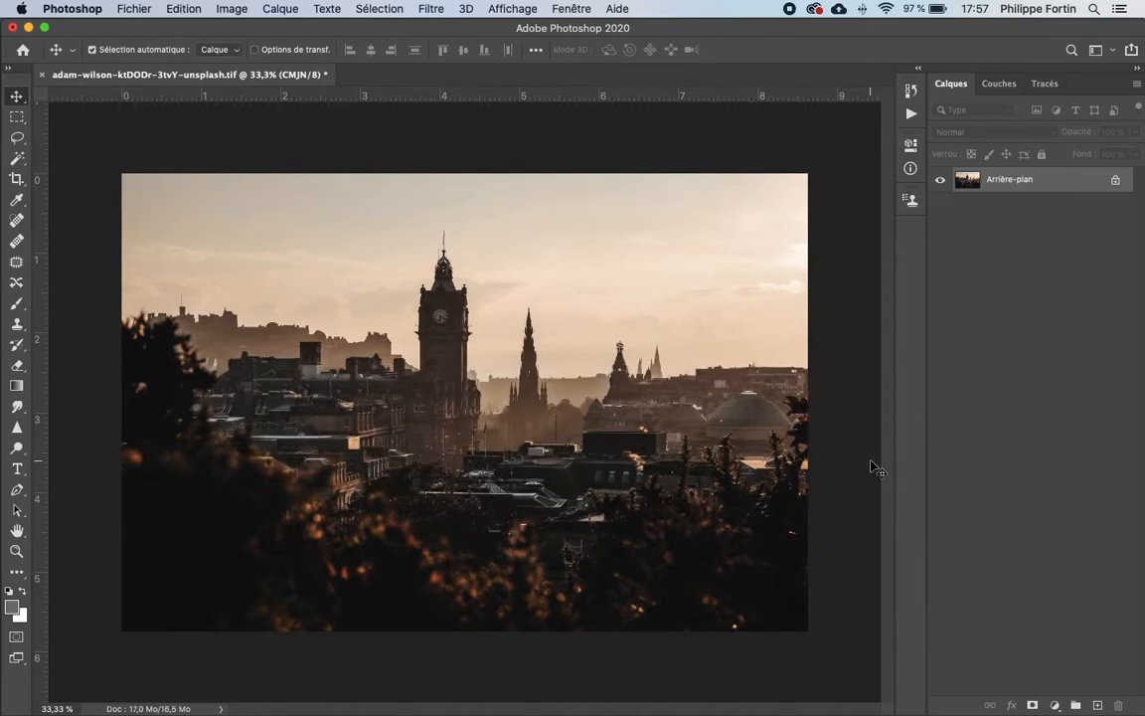
pyautogui.press('super+s')
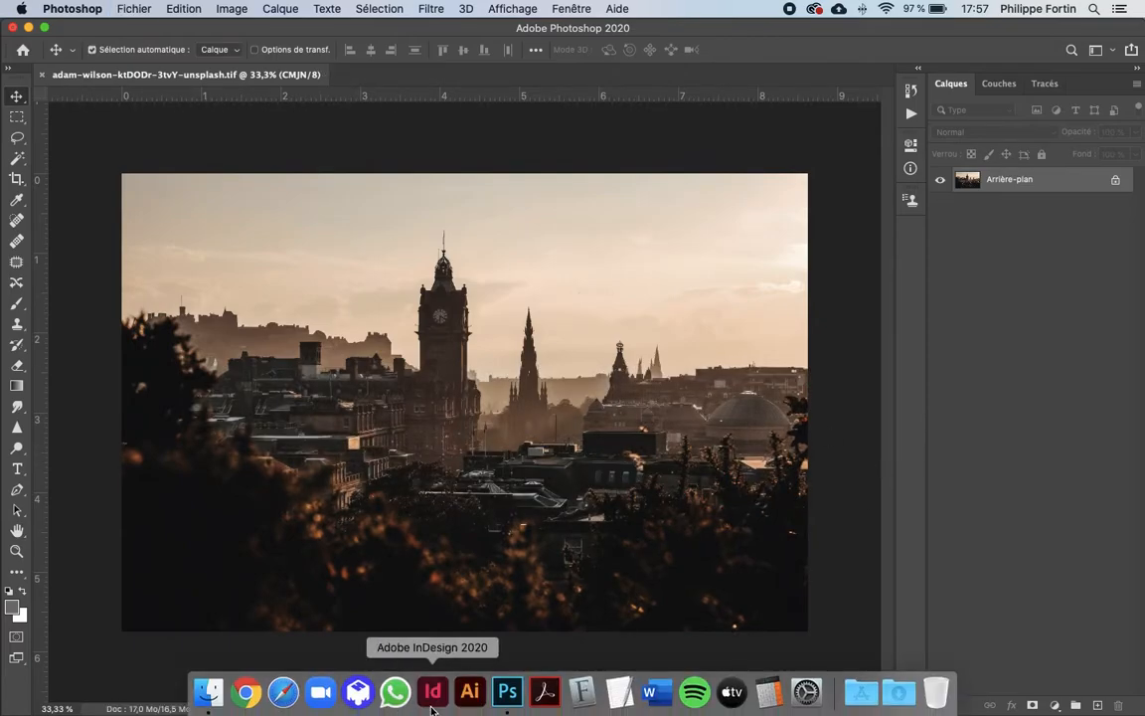
# Switch to InDesign, update the modified cityscape link and set the image's scale within its frame to 100 %.
pyautogui.click(435, 691)
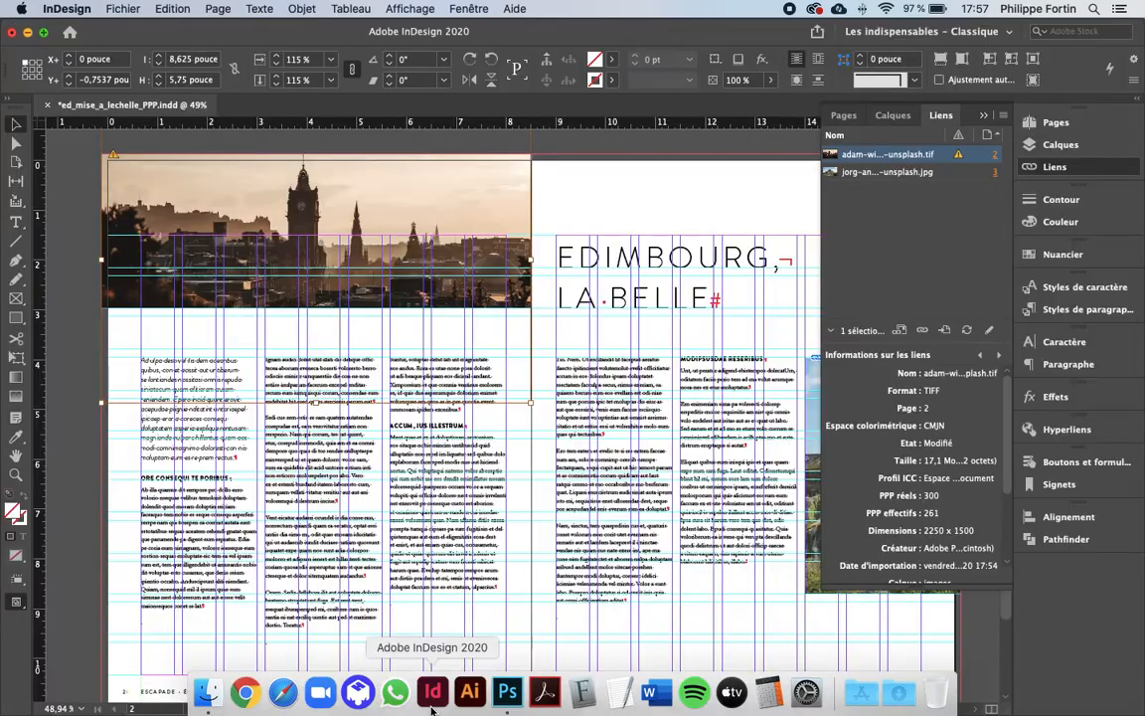
pyautogui.click(968, 332)
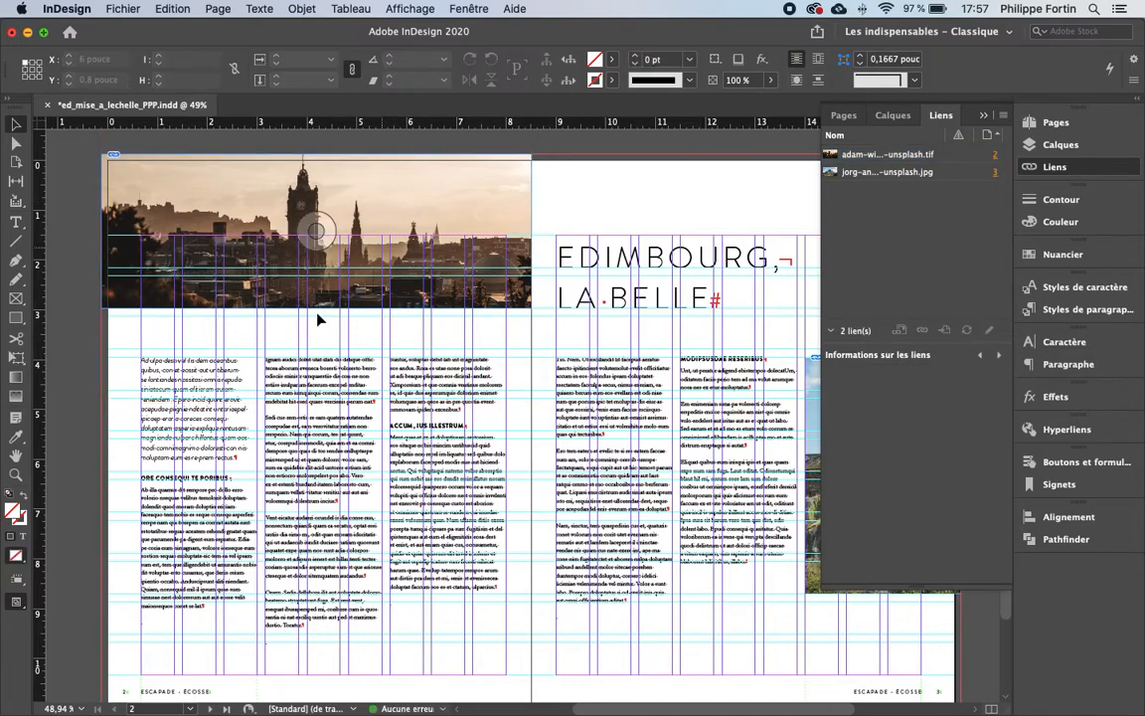
pyautogui.click(316, 231)
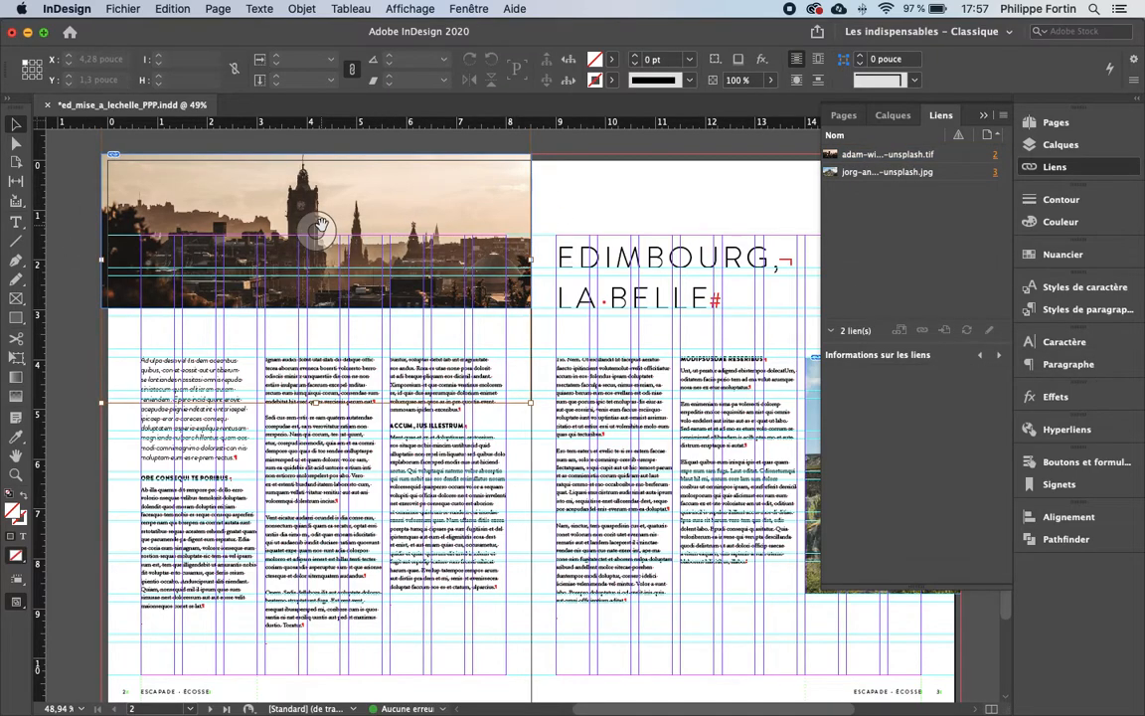
pyautogui.click(306, 66)
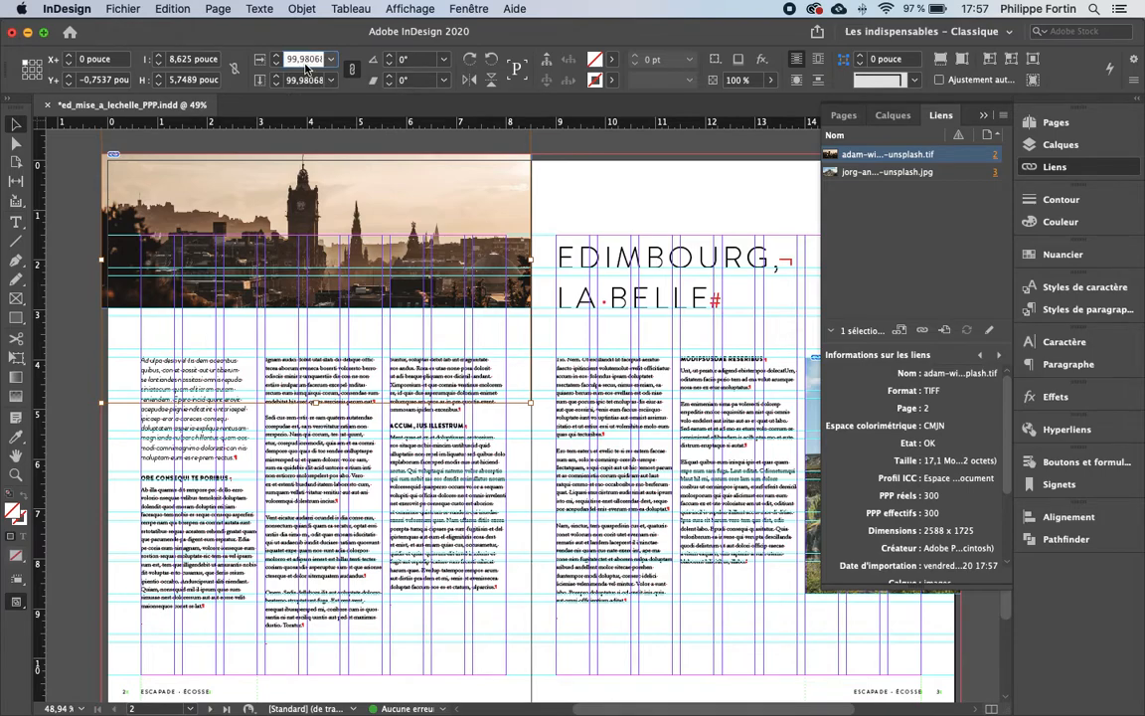
pyautogui.write('100')
pyautogui.press('Tab')
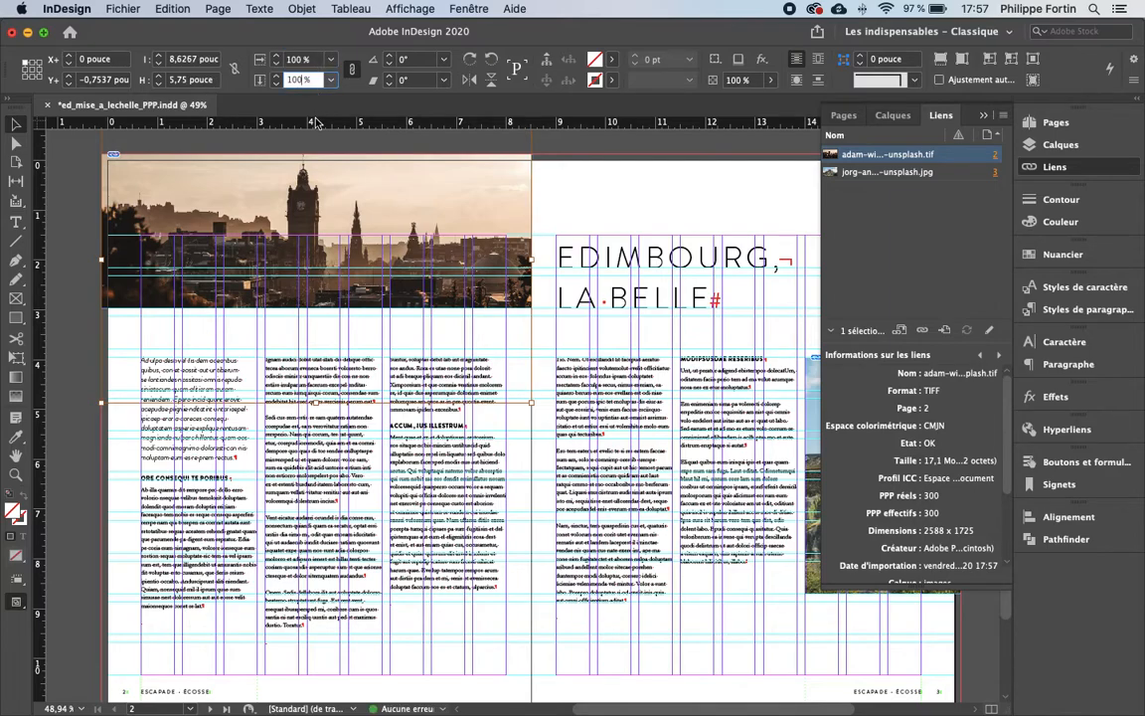
# Examine the updated cityscape photo's link information, including its actual and effective PPI, and deselect it.
pyautogui.click(309, 223)
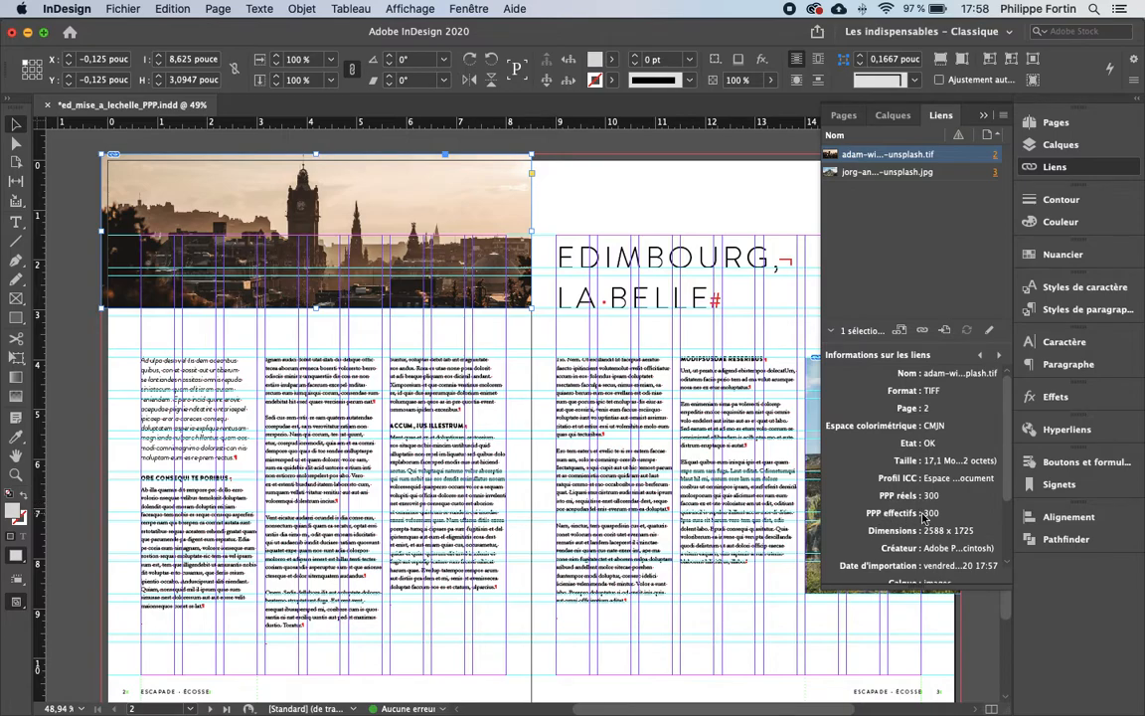
pyautogui.click(657, 207)
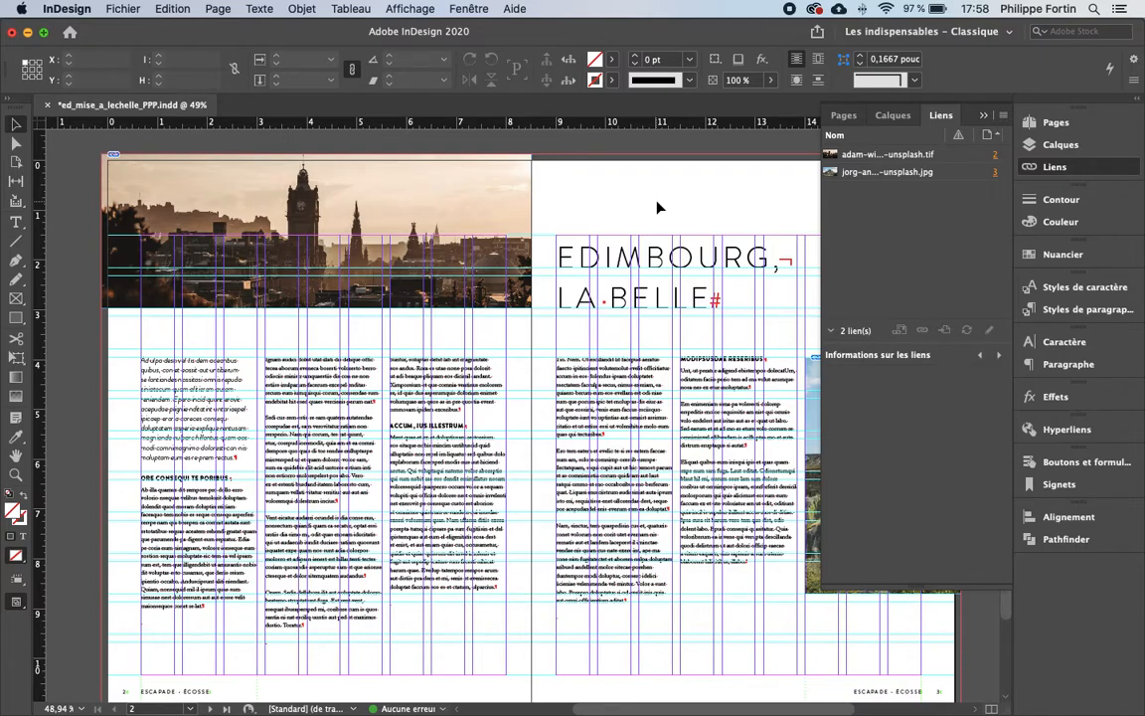
pyautogui.click(467, 231)
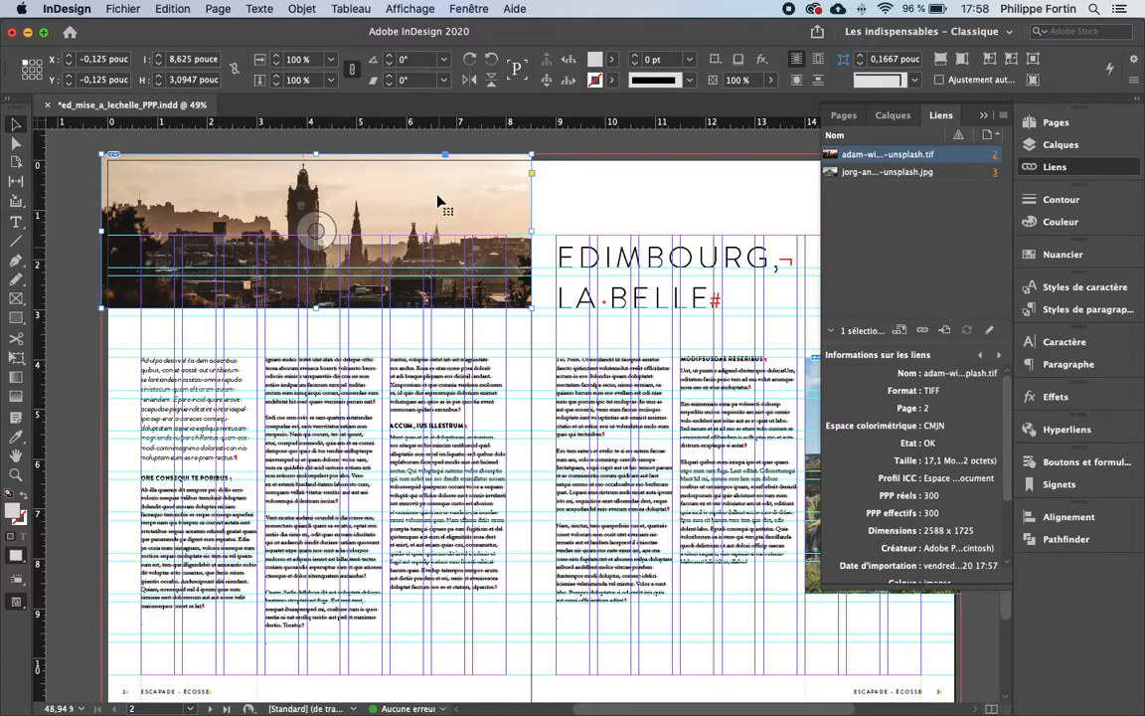
pyautogui.click(557, 201)
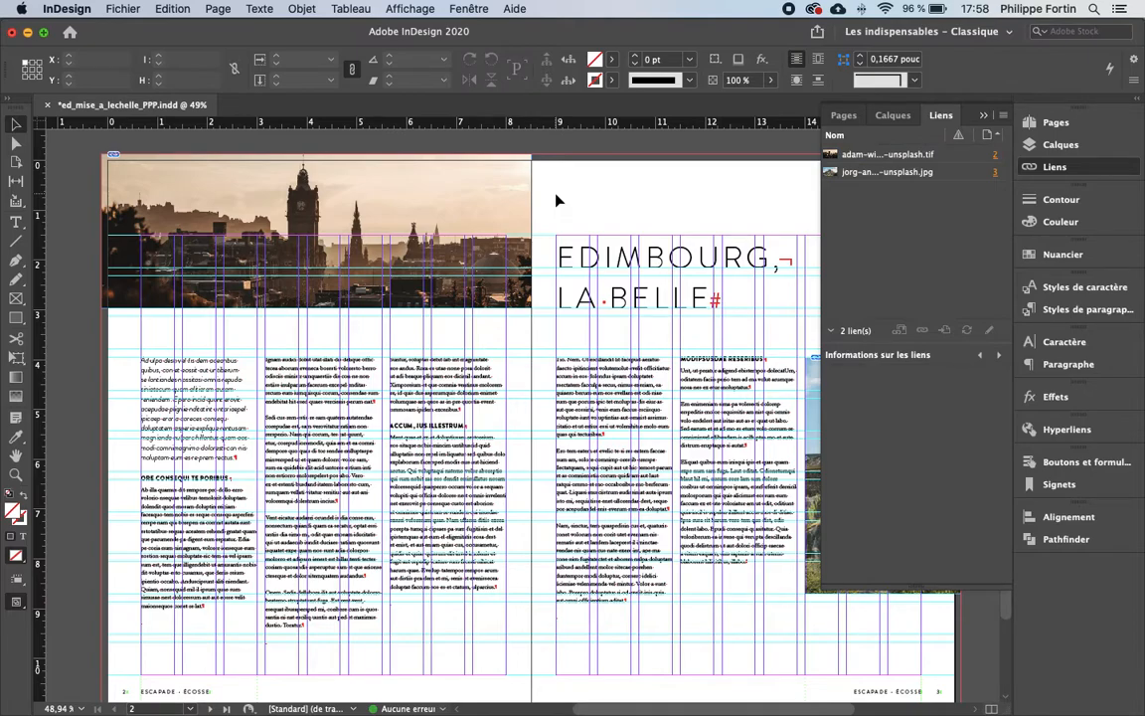
pyautogui.click(502, 205)
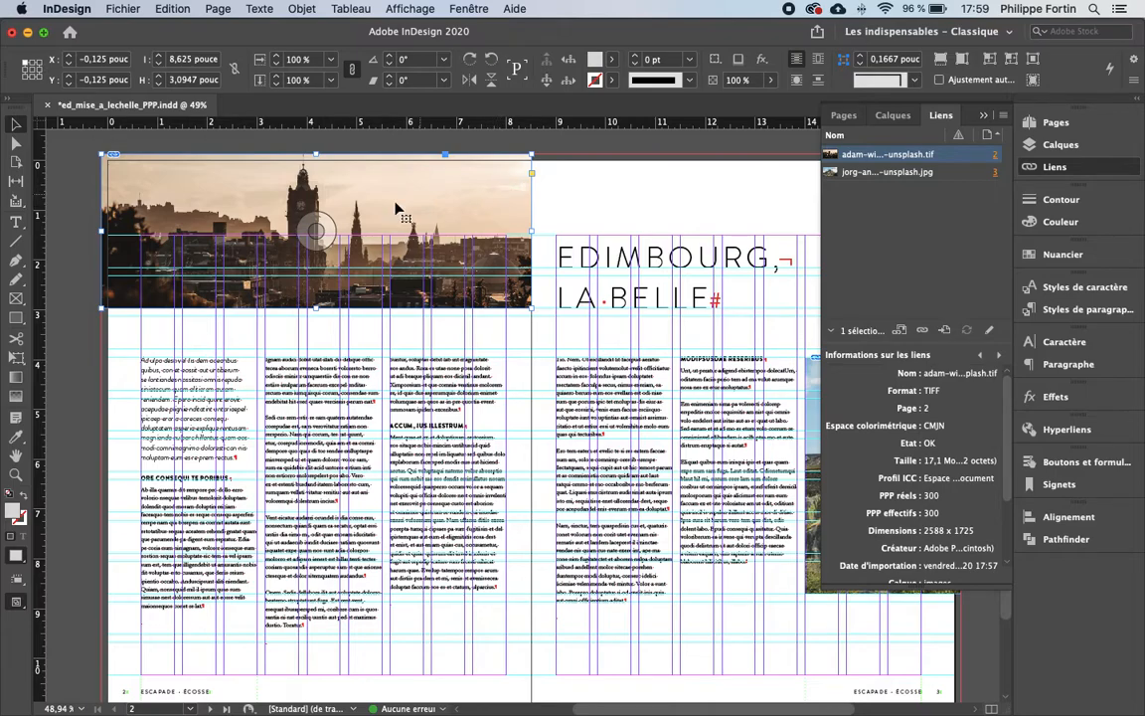
pyautogui.click(303, 222)
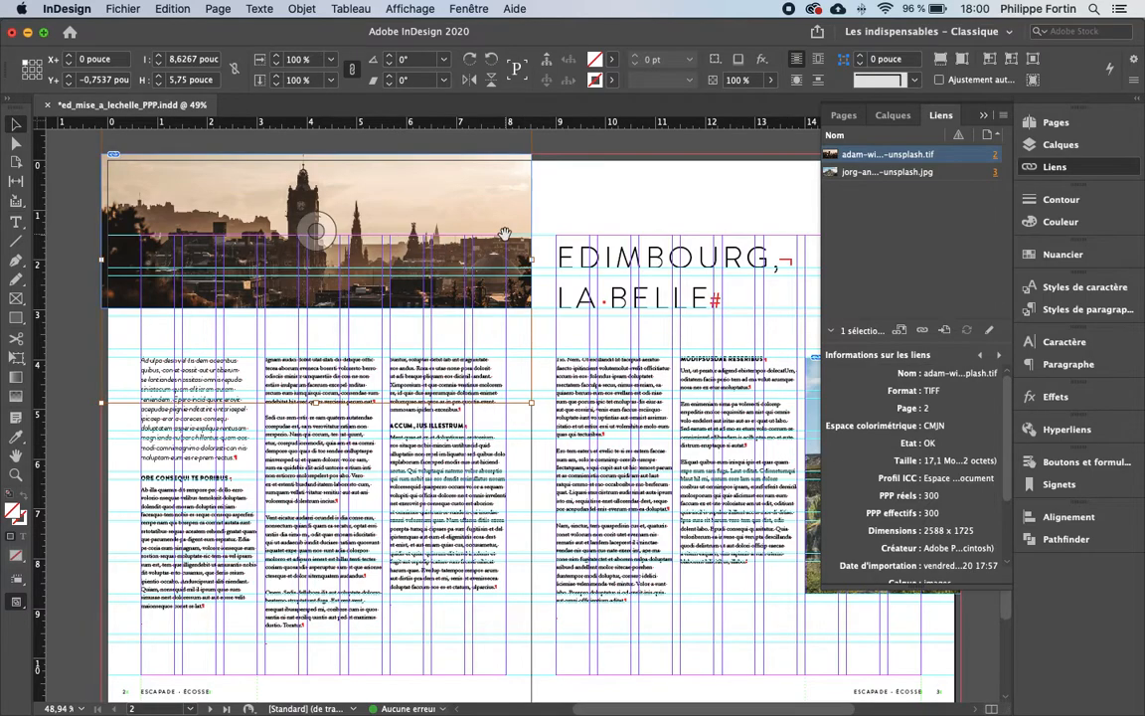
pyautogui.moveTo(521, 709)
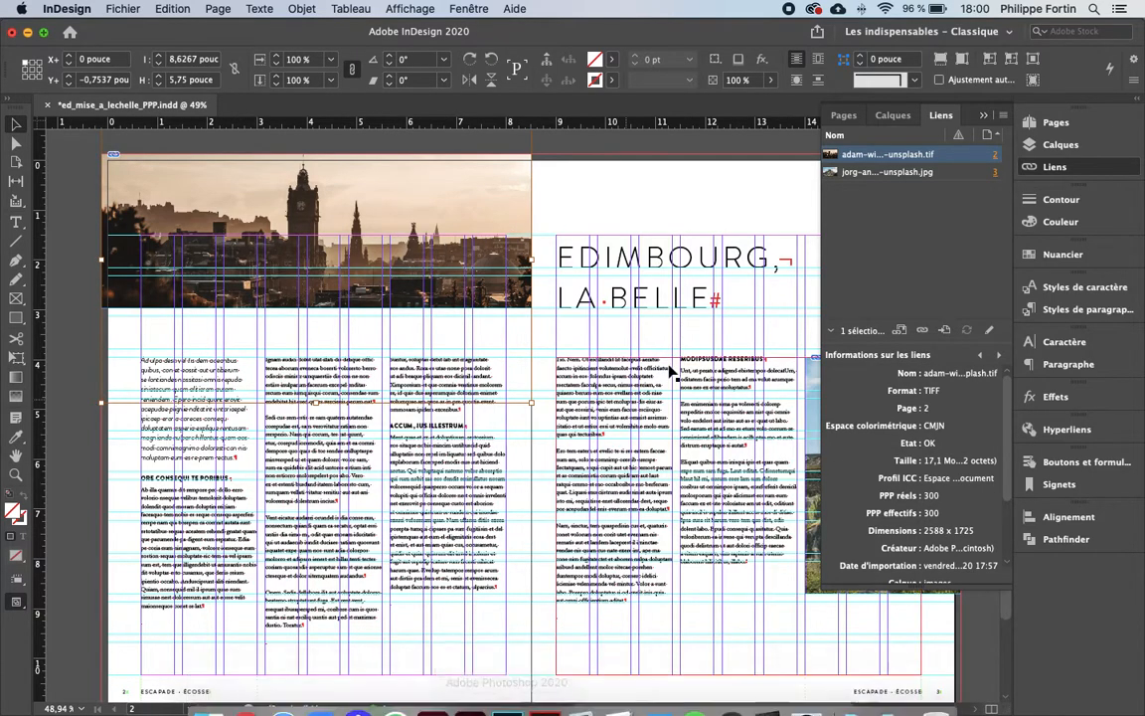
pyautogui.click(657, 336)
pyautogui.hscroll(1, 656, 336)
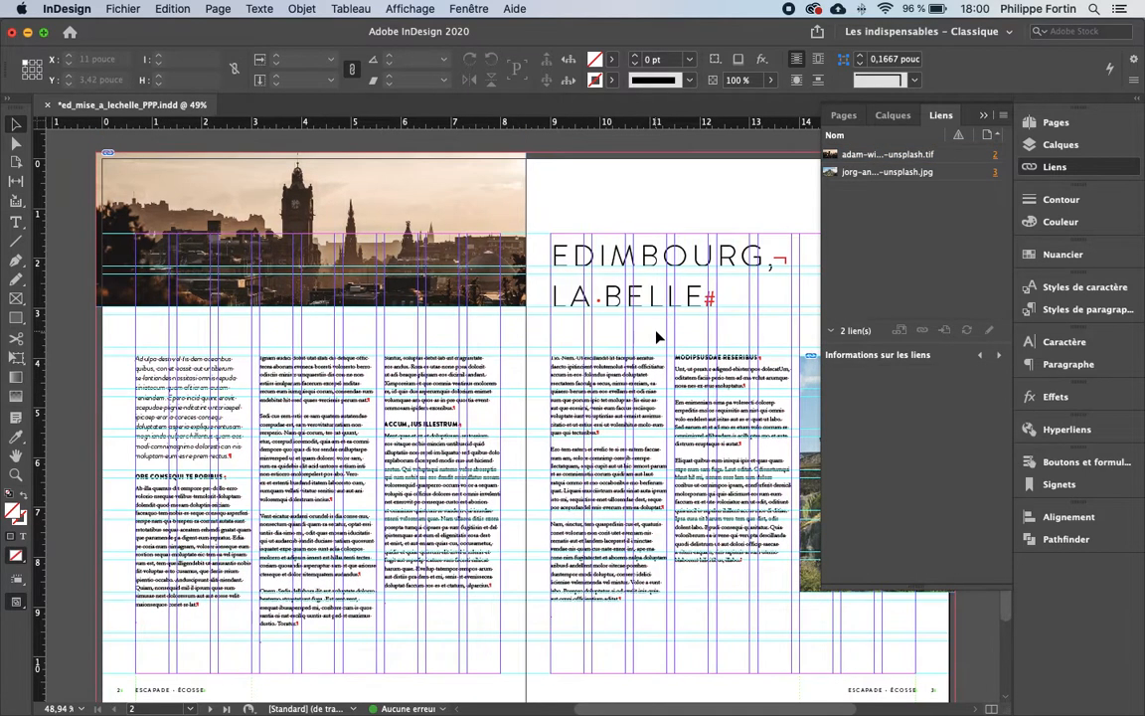
# Collapse the link information to reveal the whole spread and leave nothing selected.
pyautogui.click(1040, 164)
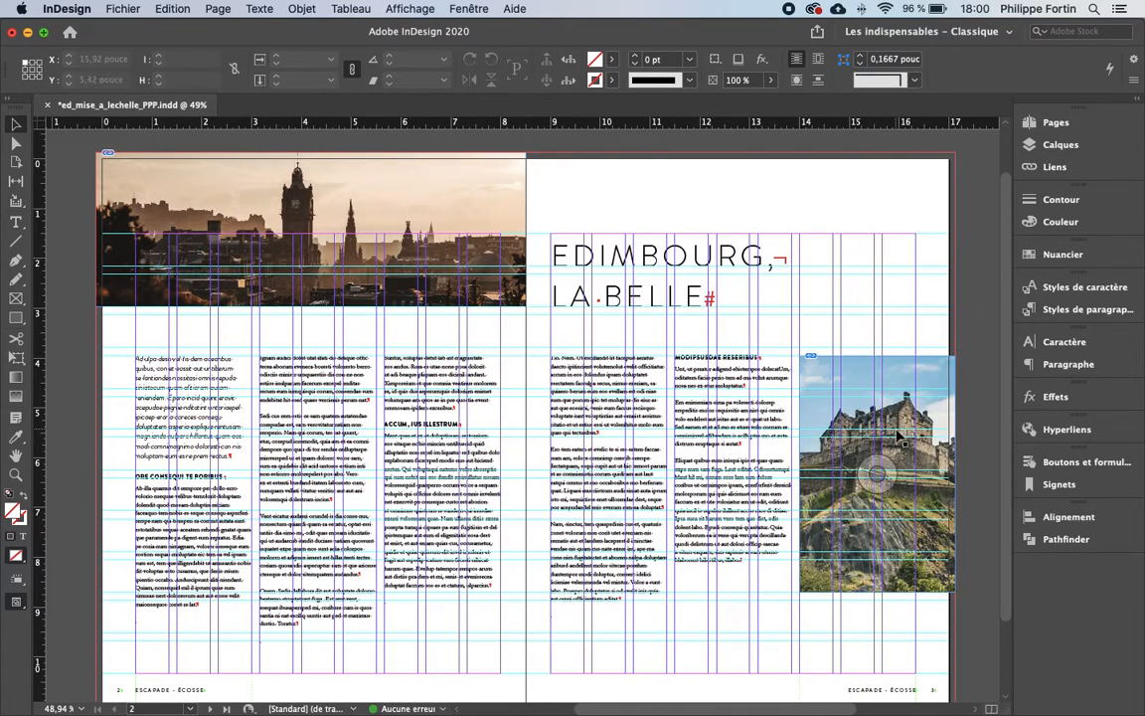
pyautogui.click(449, 208)
pyautogui.click(575, 191)
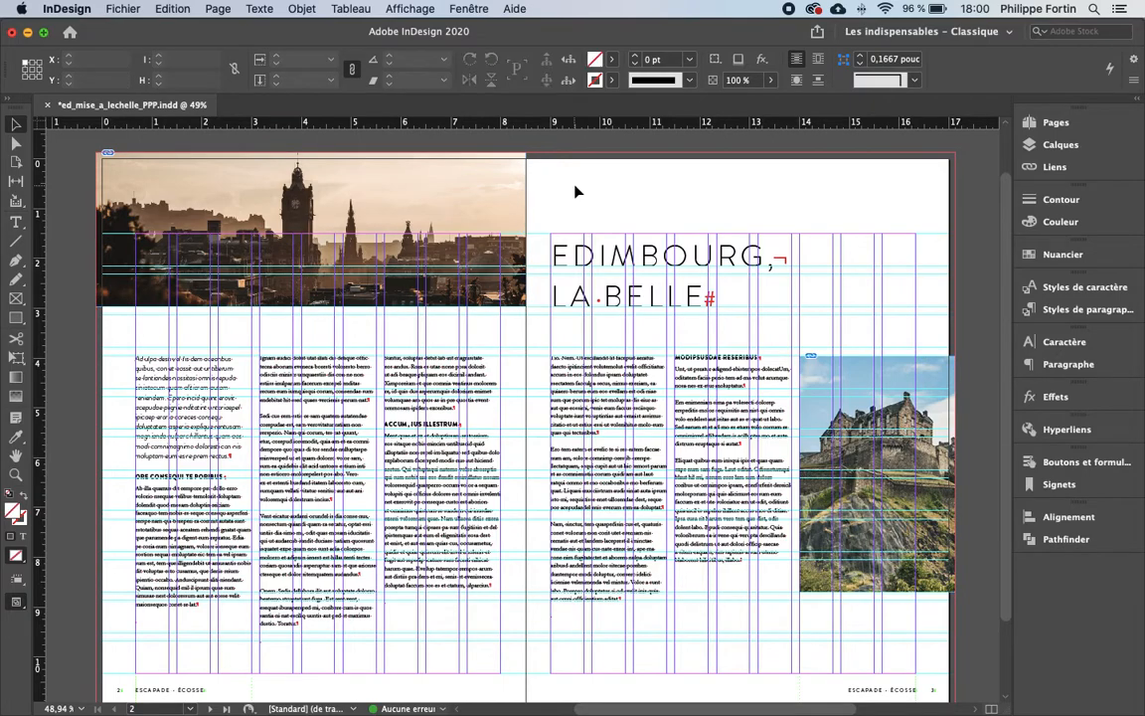